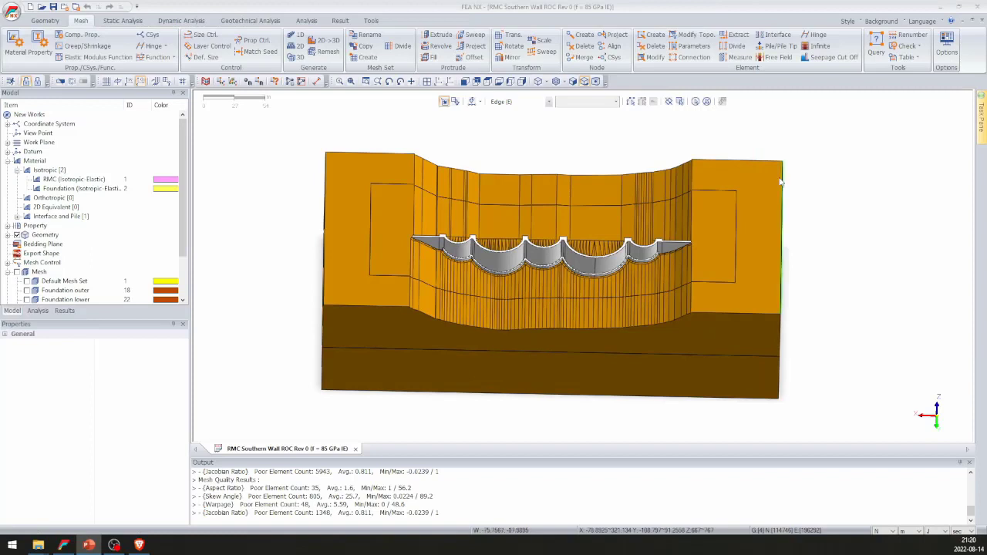
Inspect the lower, outer and inner foundation solids by selecting each one in the model.
left_click(741, 282)
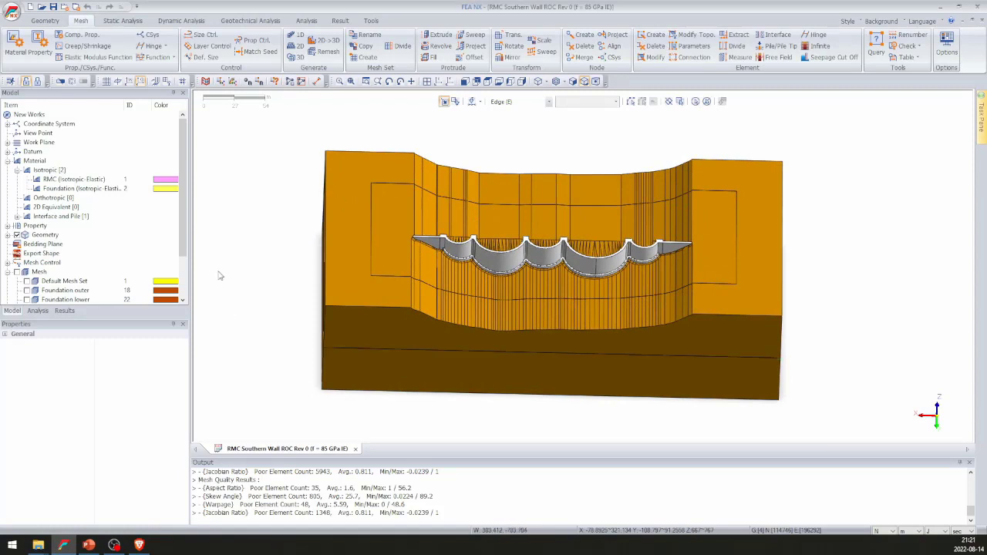
key("Escape")
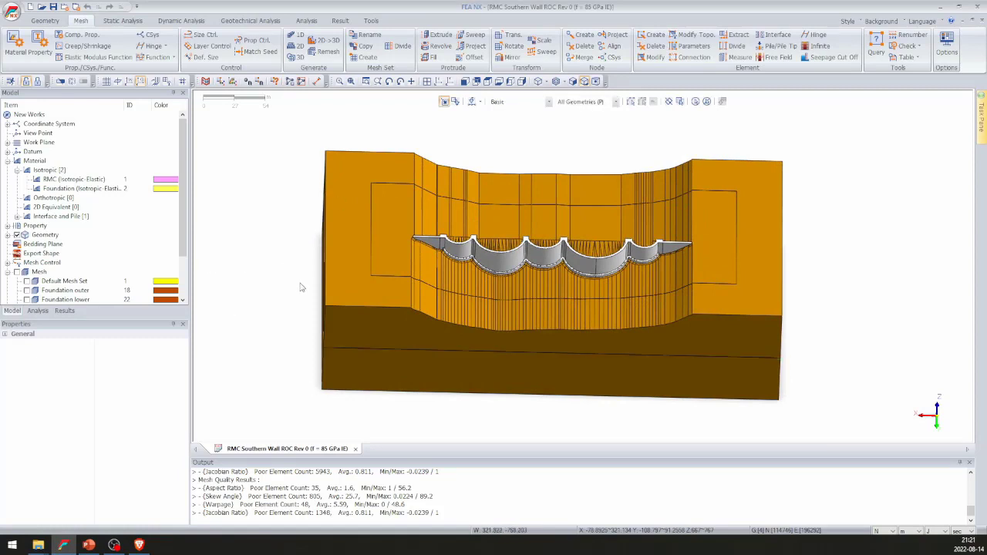
left_click(388, 375)
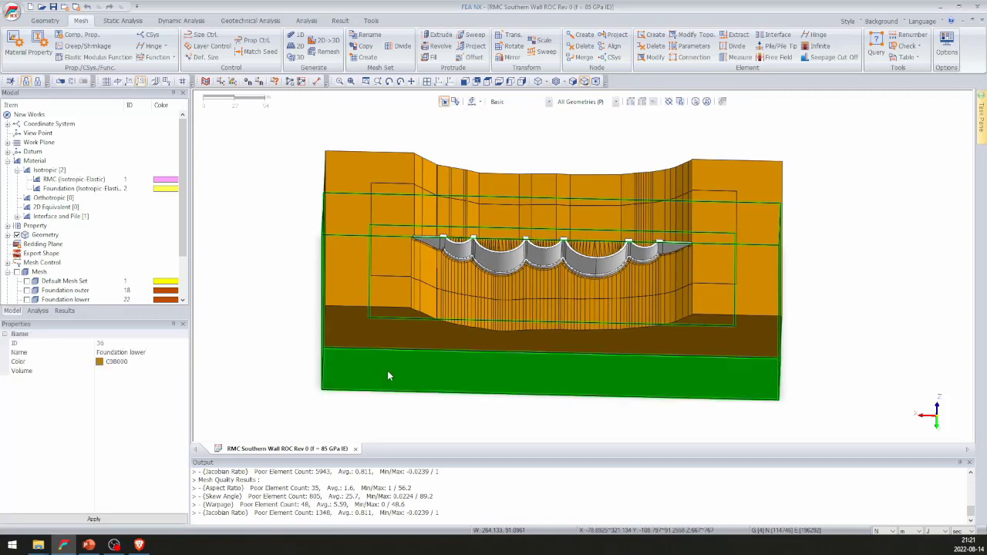
left_click(363, 312)
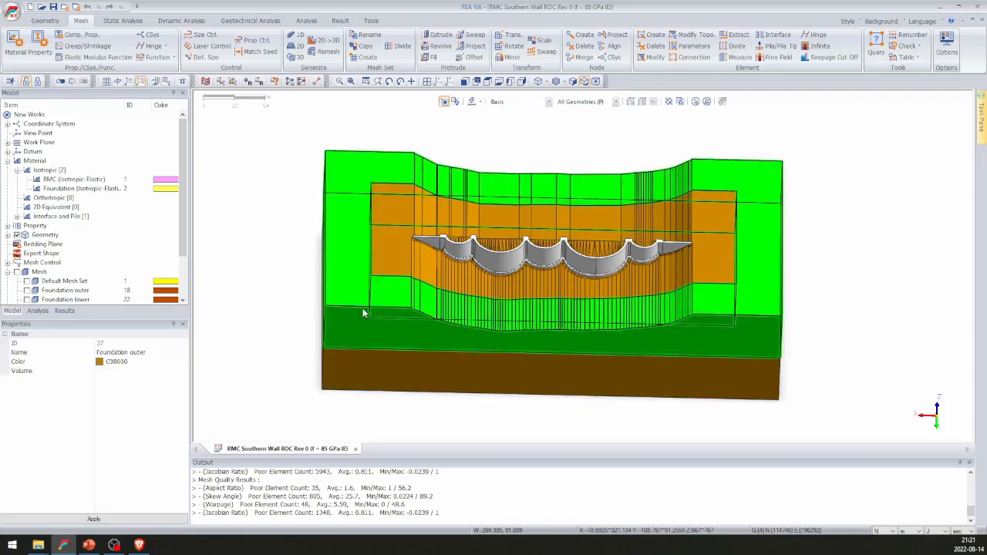
left_click(400, 248)
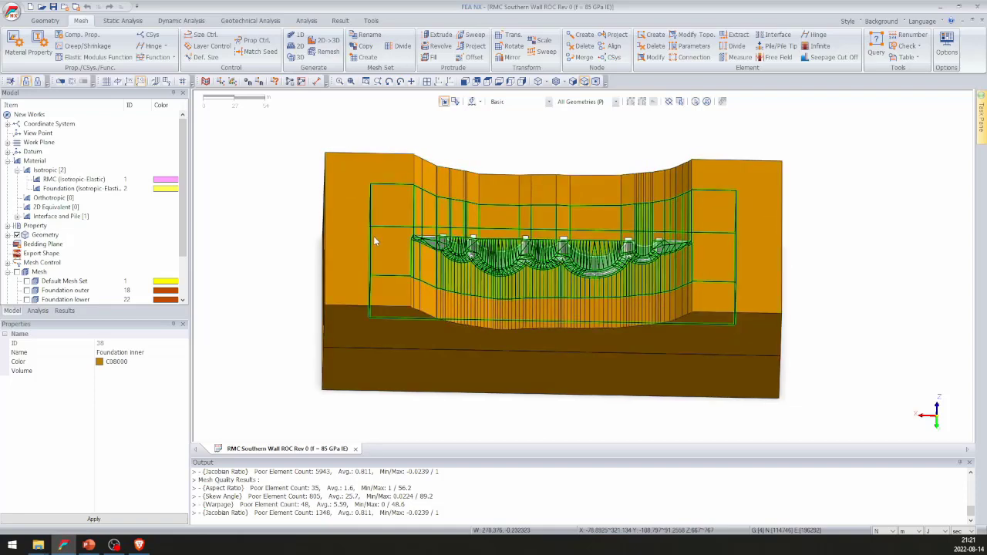
left_click(349, 261)
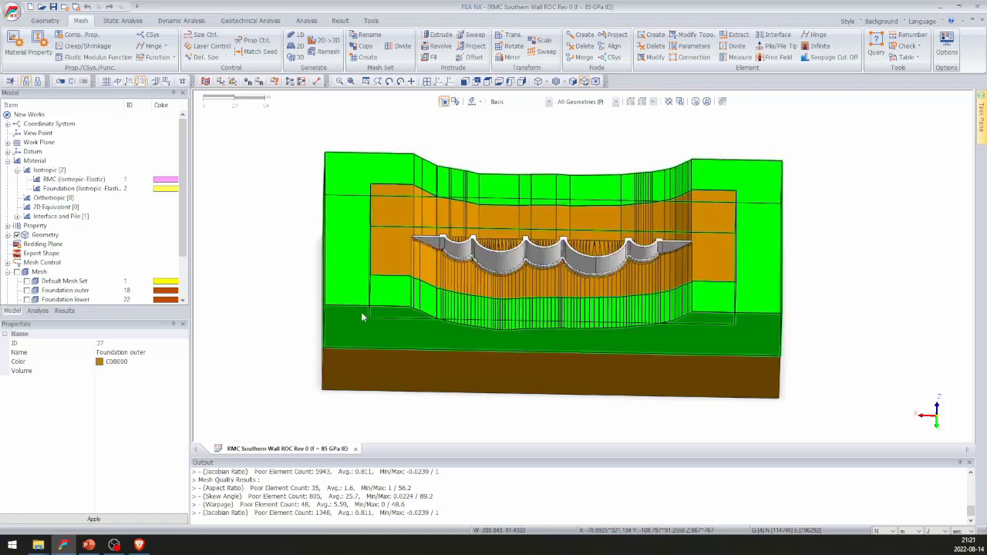
left_click(370, 360)
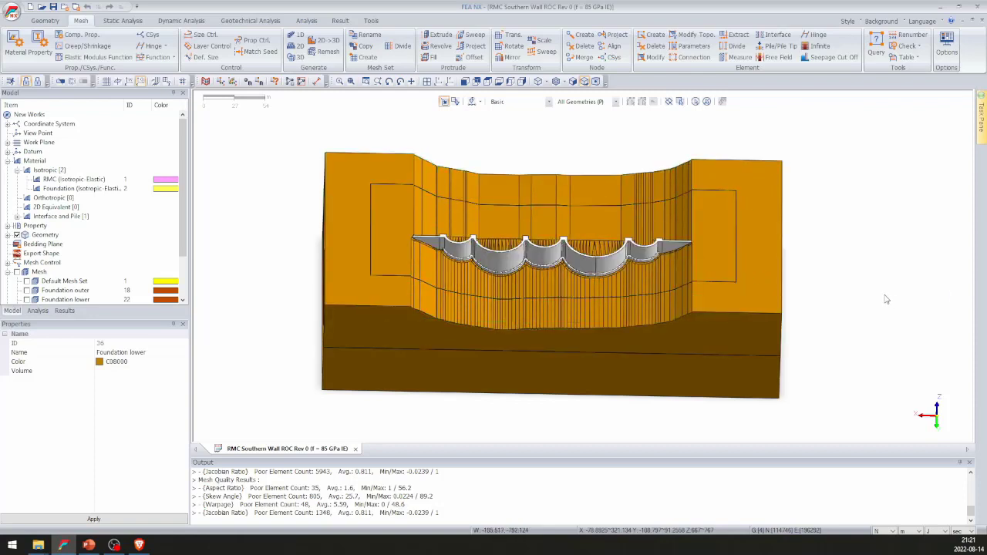
middle_click_drag(885, 295, 887, 299)
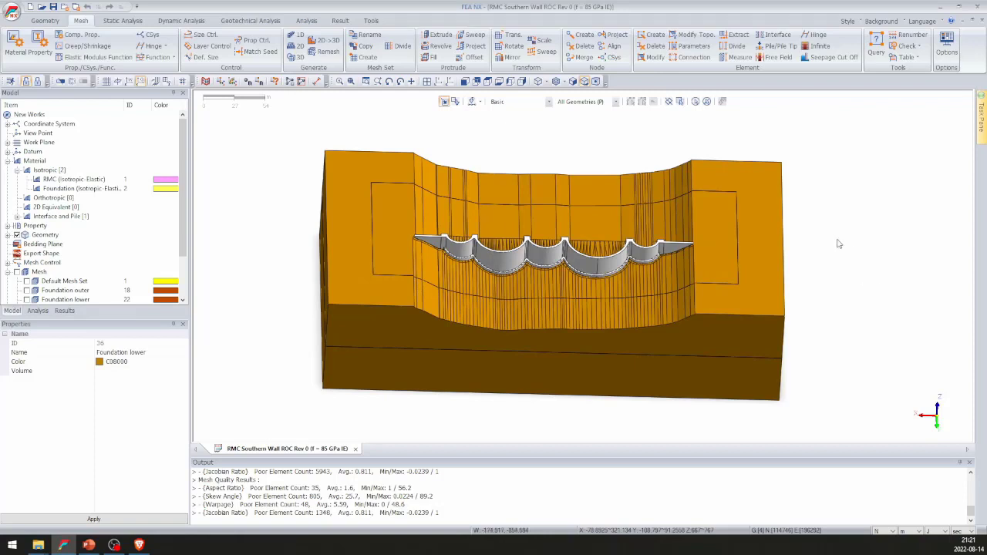
Hide the lower, outer and inner foundation solids, leaving only the dam wall displayed.
scroll(586, 383, "up", 2)
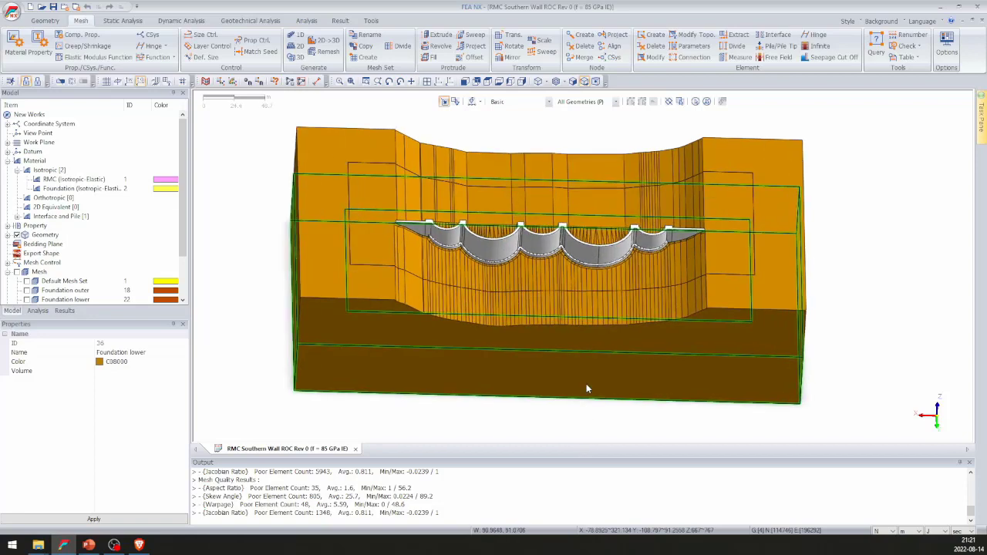
left_click(552, 295)
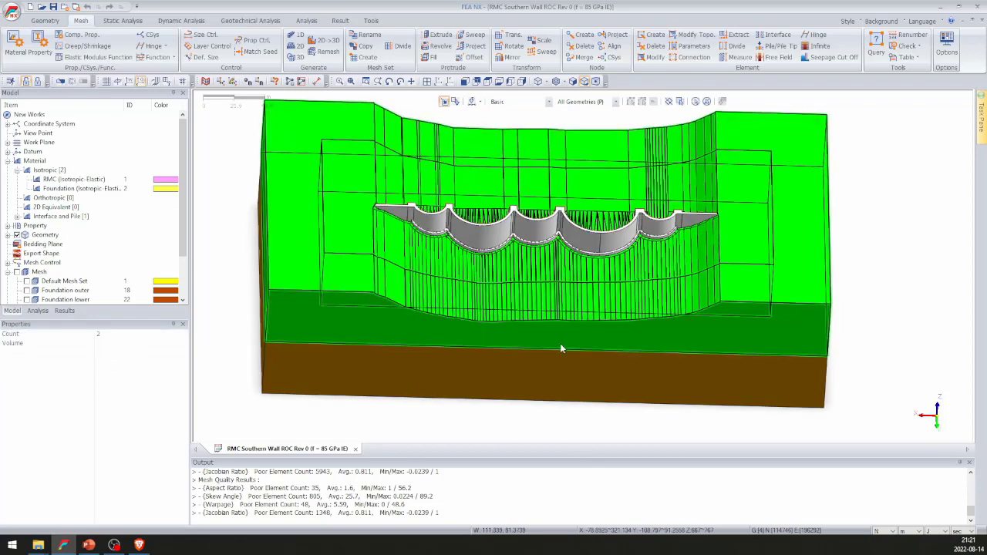
left_click(559, 343)
left_click(557, 360)
left_click(554, 327)
right_click(554, 331)
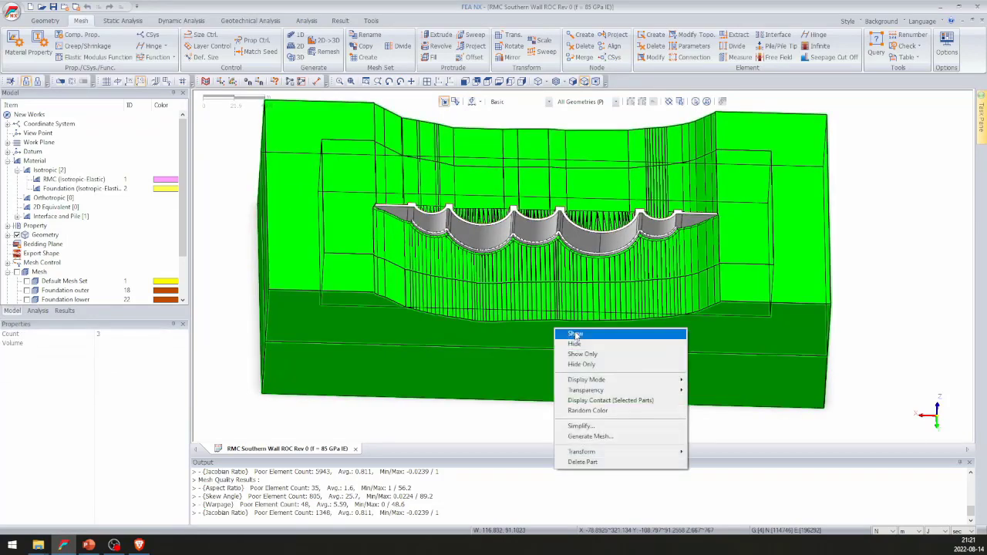
left_click(575, 343)
middle_click_drag(502, 140, 516, 176)
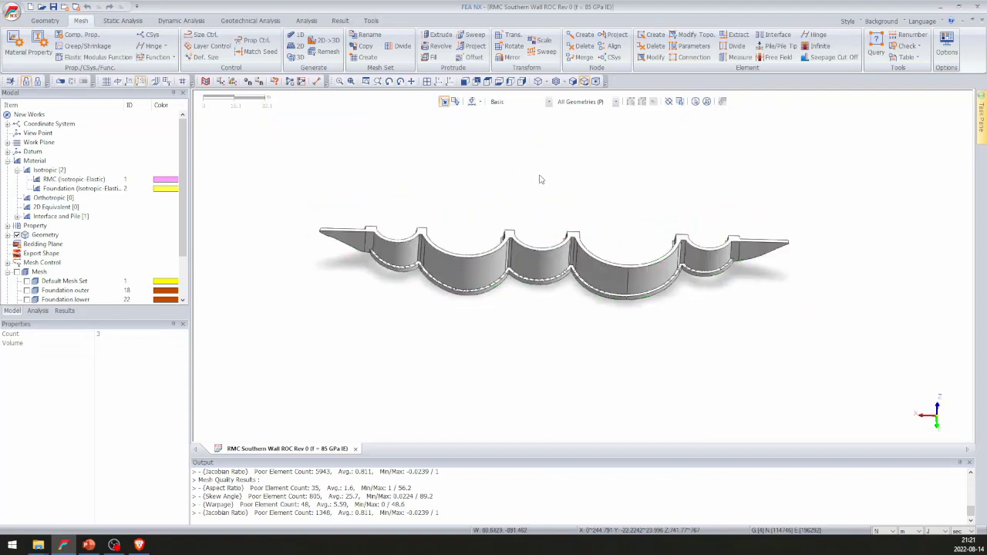
key("e")
mouse_move(546, 234)
middle_mouse_down()
mouse_move(546, 220)
mouse_move(532, 223)
middle_mouse_up()
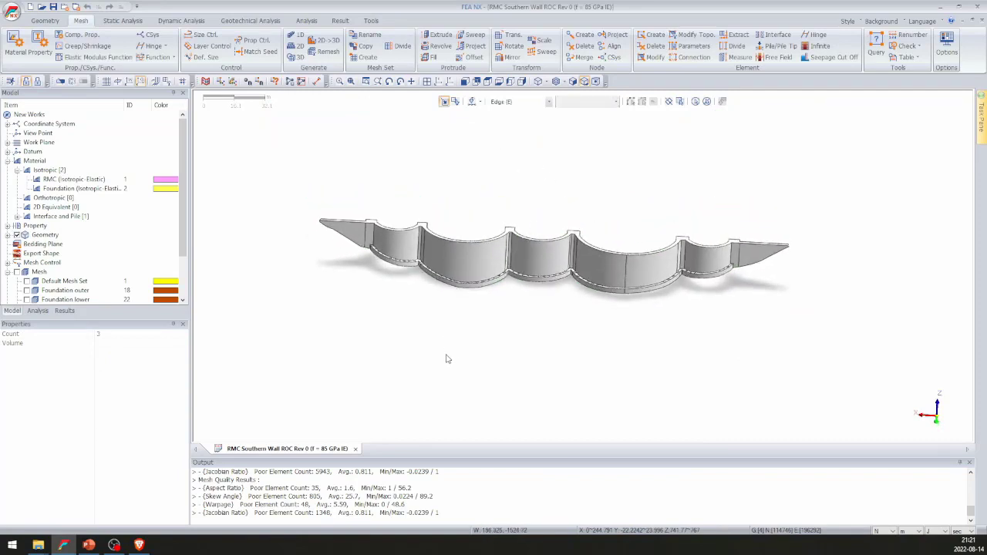
middle_click_drag(457, 360, 366, 308)
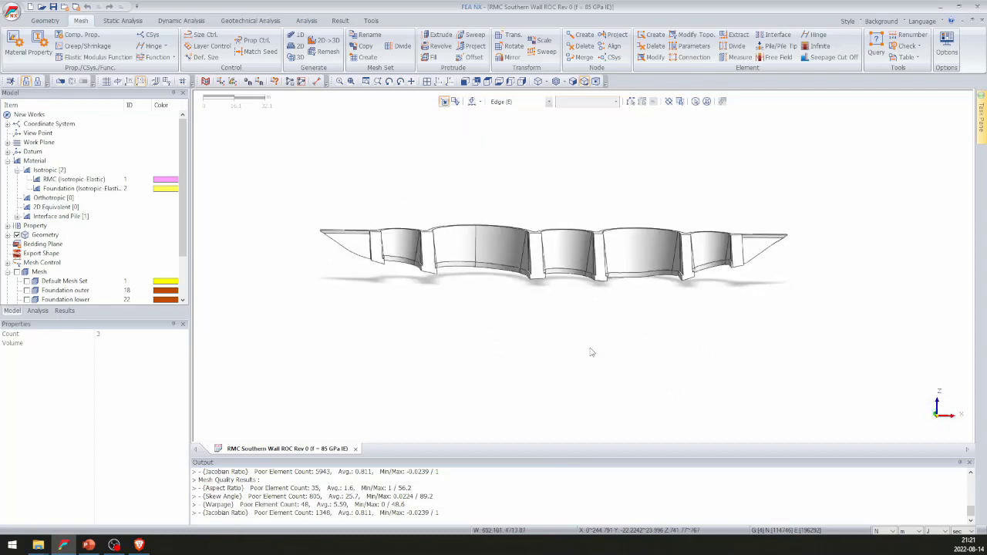
middle_click_drag(591, 348, 558, 204)
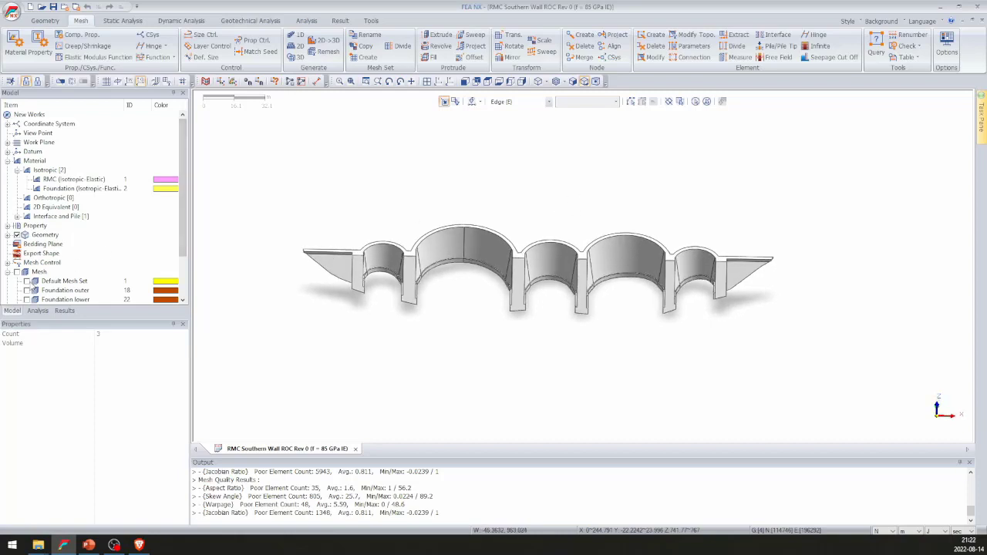
Review the RMC material definition, including its elastic modulus, Poisson's ratio and thermal coefficient.
right_click(51, 179)
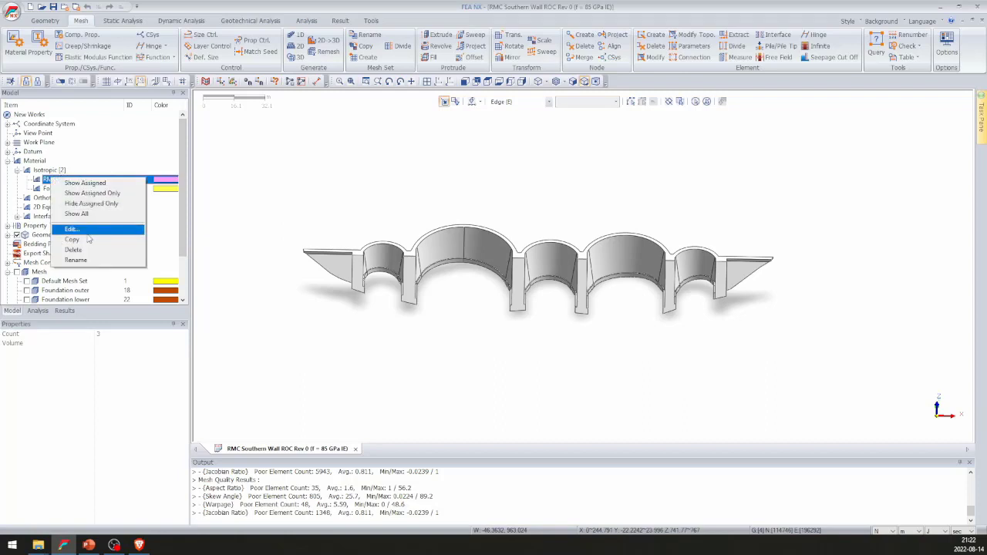
left_click(90, 231)
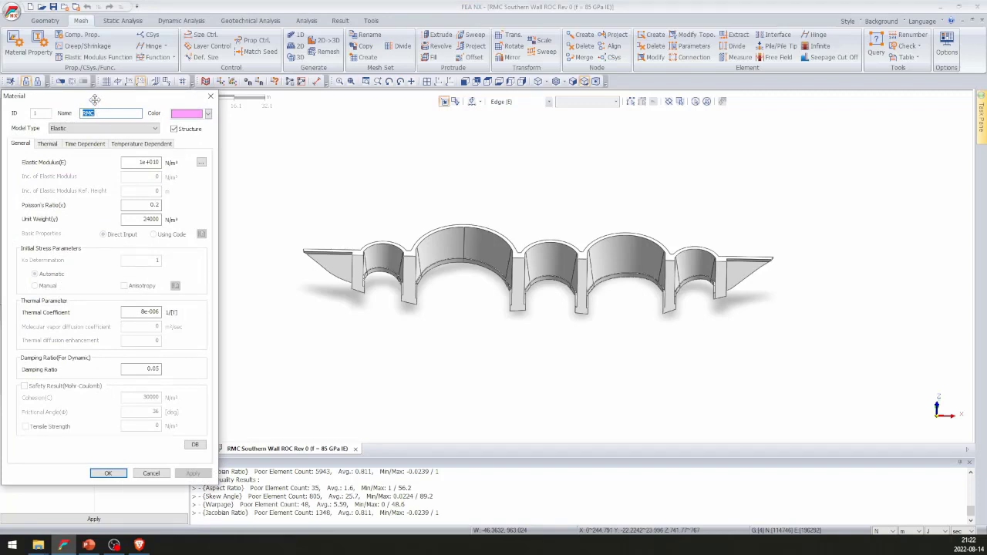
left_click(109, 112)
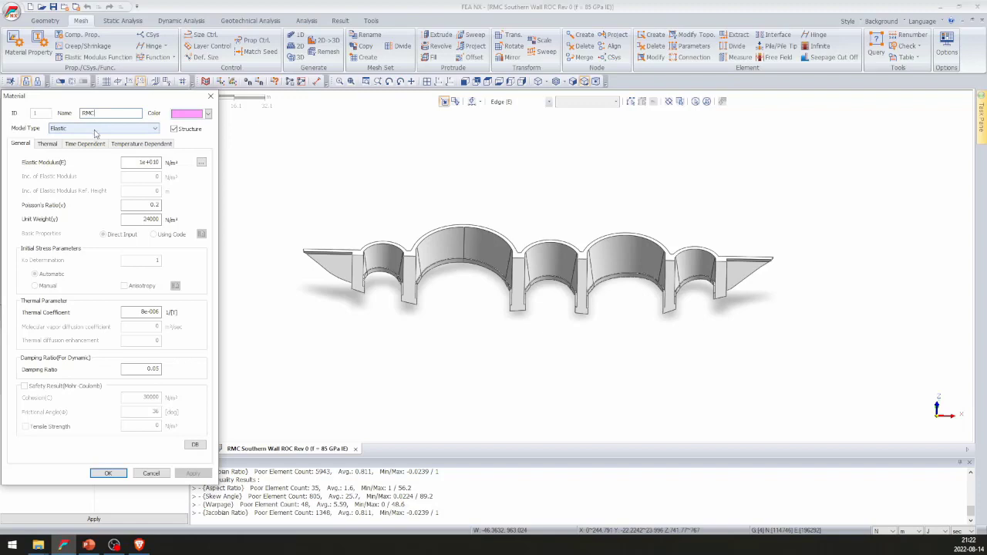
double_click(131, 163)
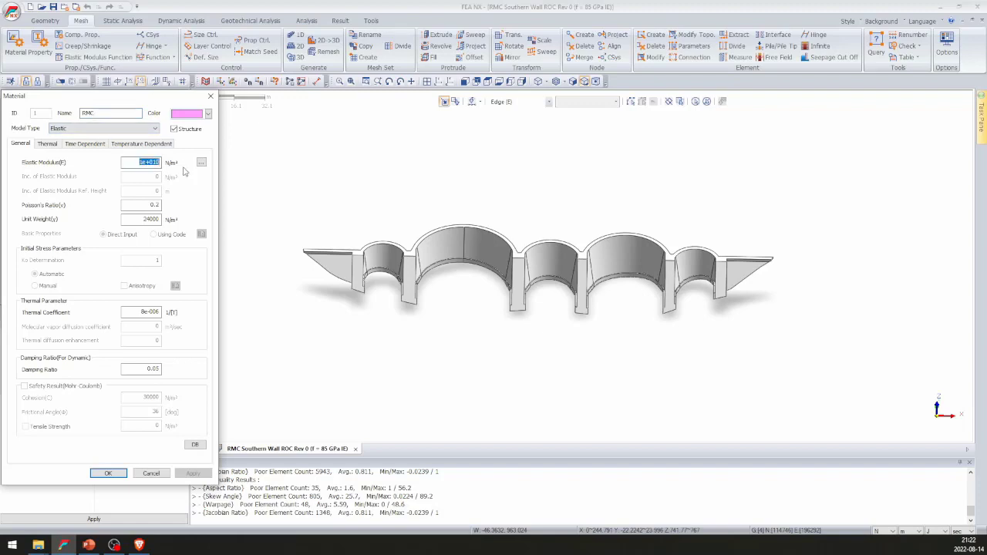
left_click(133, 204)
left_click(137, 311)
left_click(108, 473)
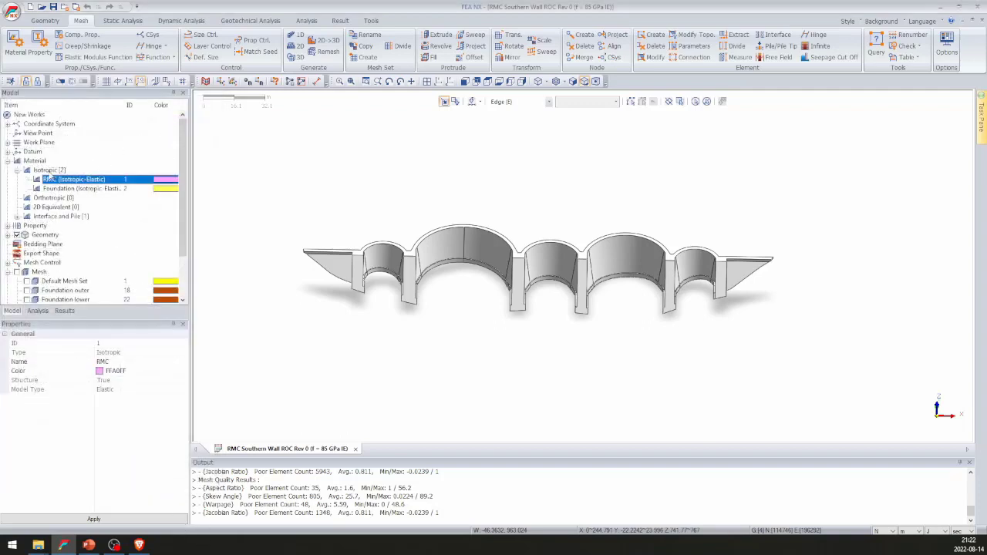
Hide all geometry and display all the mesh sets.
scroll(47, 188, "down", 2)
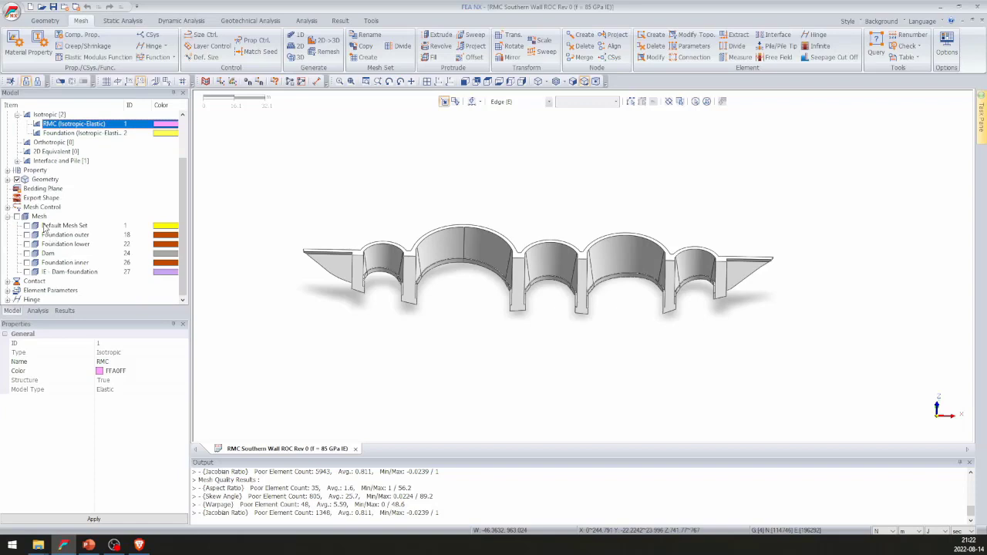
left_click(19, 178)
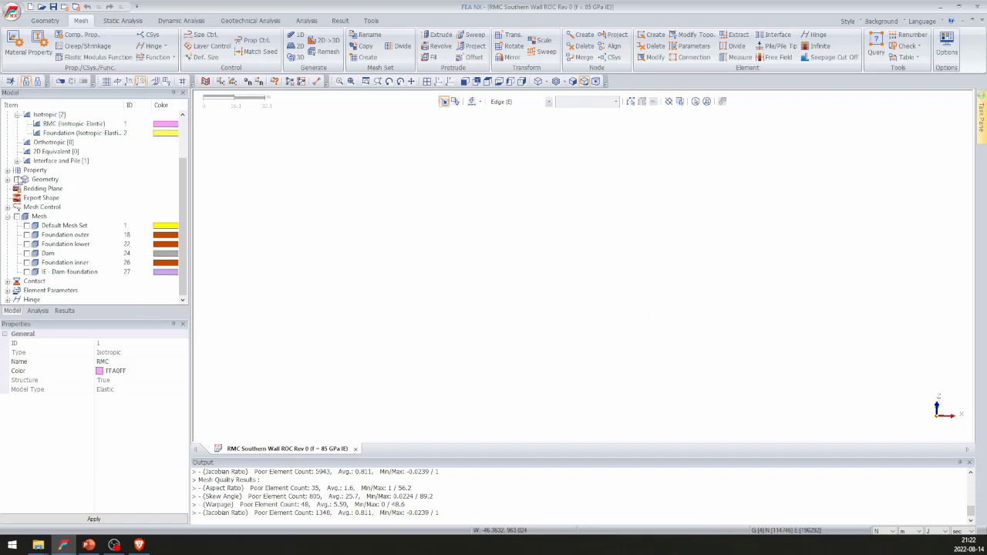
left_click(8, 179)
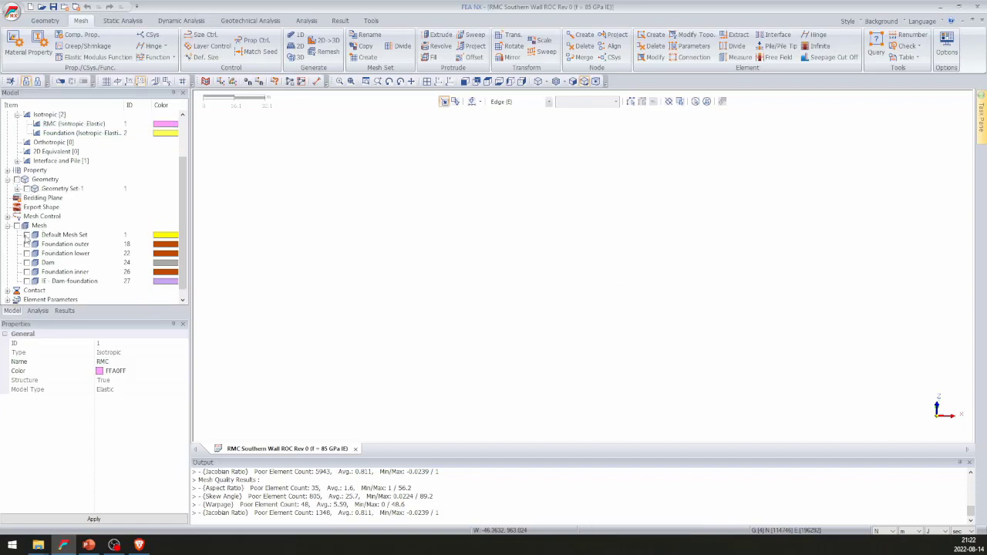
left_click(17, 225)
Examine the mesh of the dam, the dam-foundation interface and the surrounding foundation from above and obliquely.
scroll(596, 245, "down", 4)
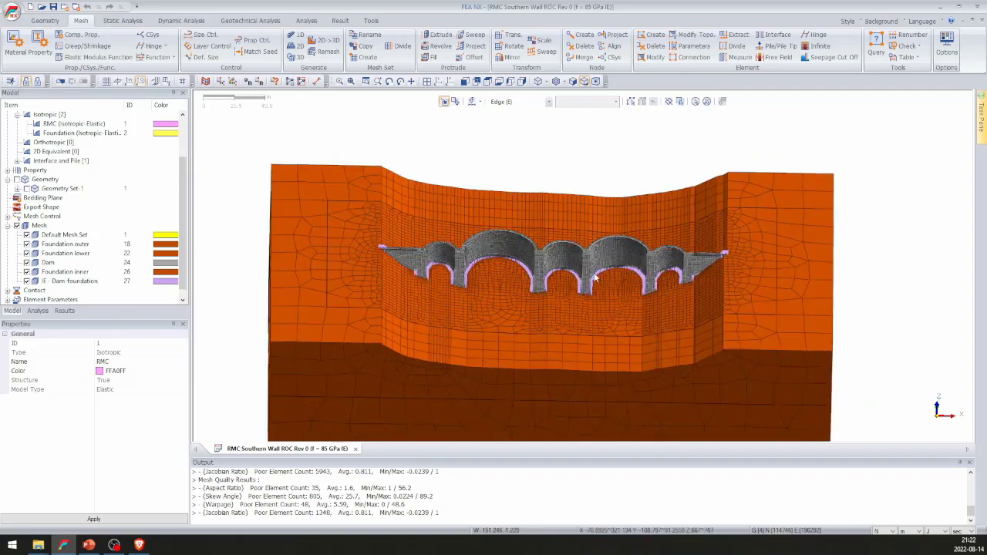
scroll(583, 252, "down", 2)
middle_click_drag(550, 259, 644, 198)
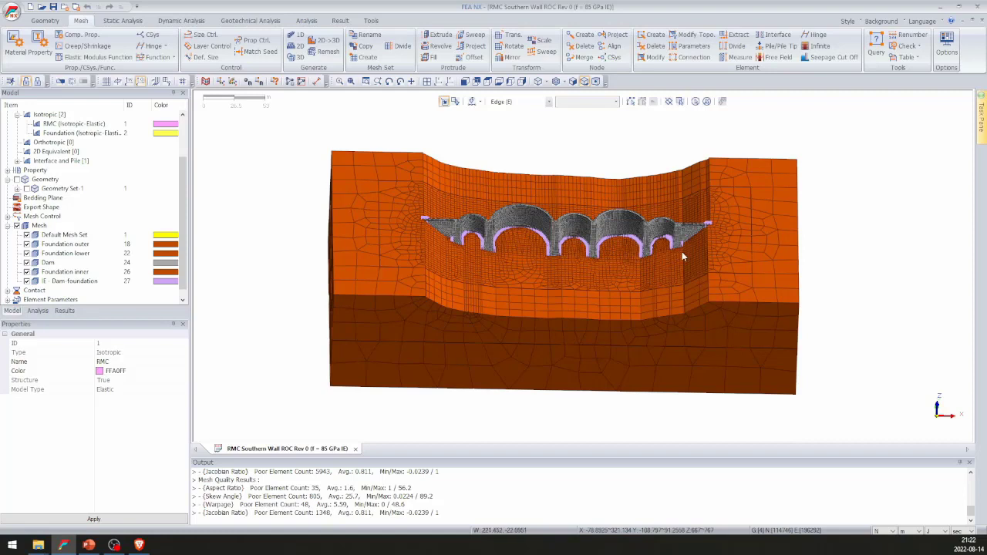
scroll(568, 258, "up", 2)
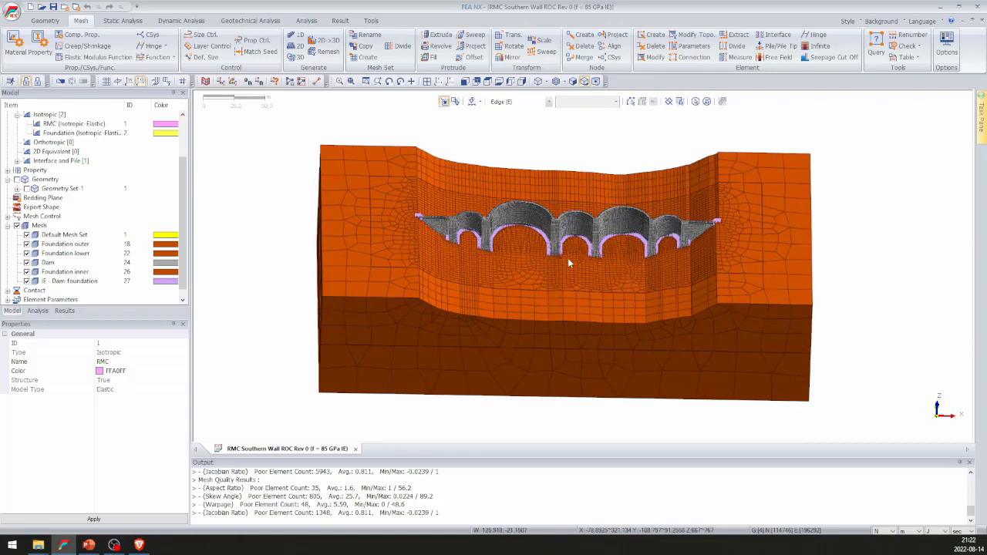
scroll(552, 283, "up", 2)
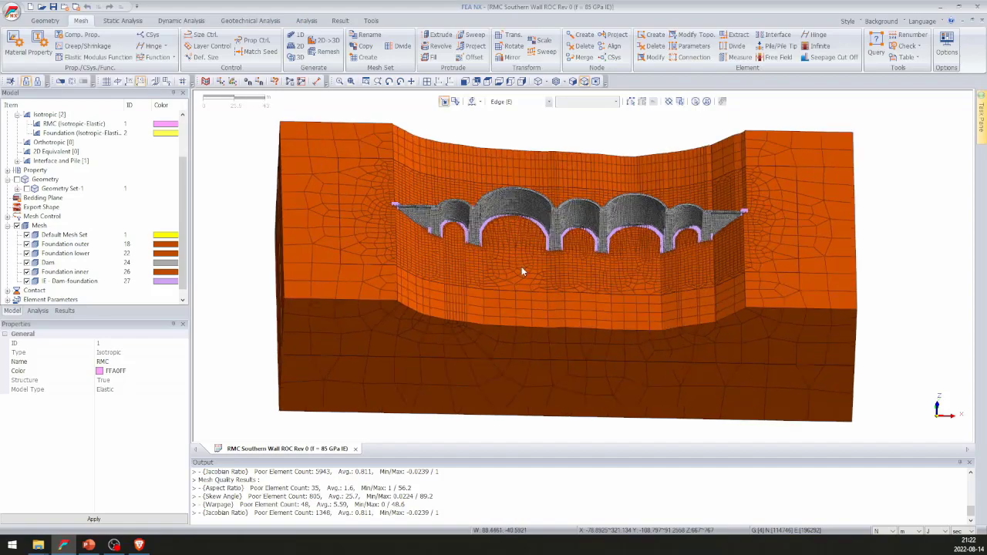
mouse_move(522, 266)
middle_mouse_down()
mouse_move(513, 289)
mouse_move(509, 277)
middle_mouse_up()
scroll(509, 277, "up", 6)
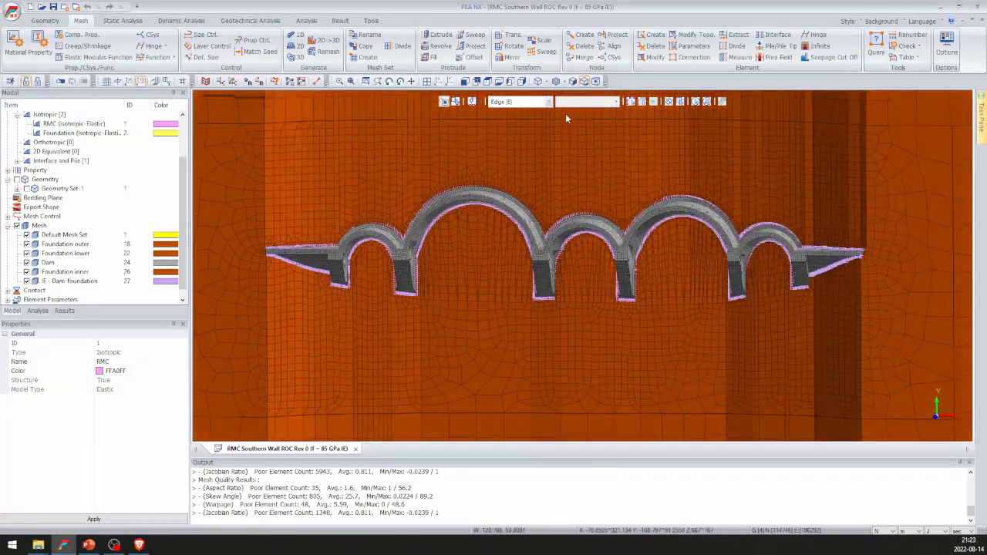
scroll(566, 116, "down", 3)
middle_click_drag(579, 279, 590, 233)
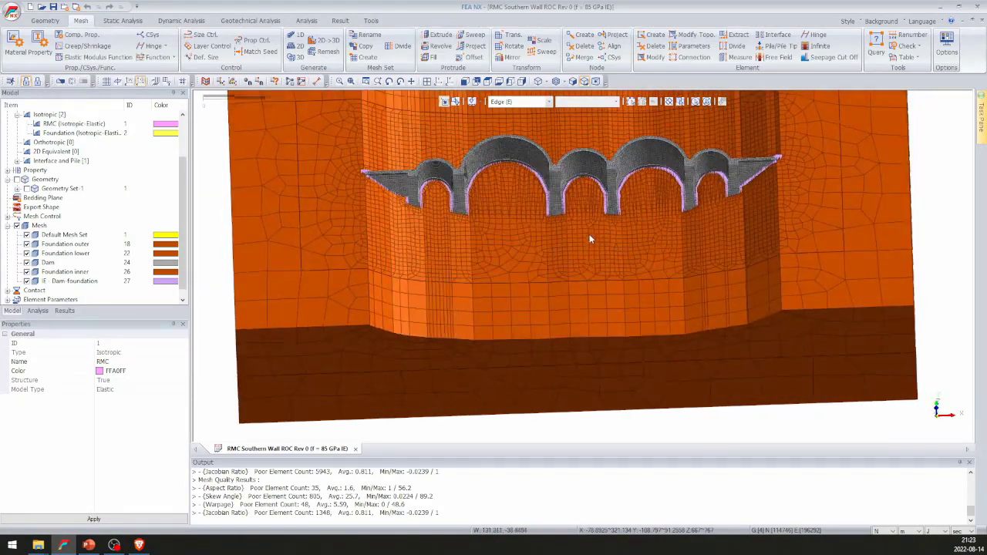
scroll(589, 233, "down", 2)
scroll(541, 274, "up", 1)
middle_click_drag(593, 296, 593, 257)
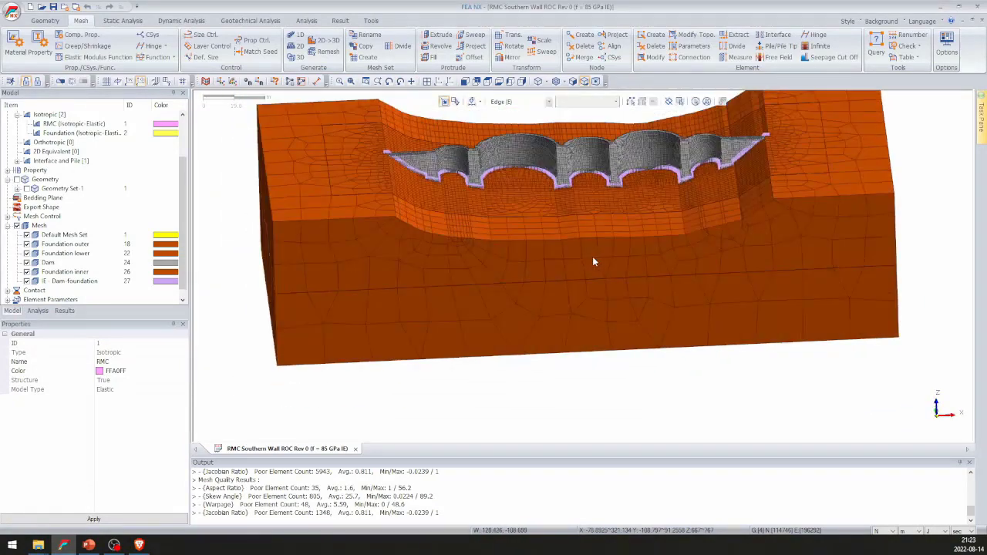
scroll(593, 258, "down", 2)
middle_click_drag(617, 299, 605, 232)
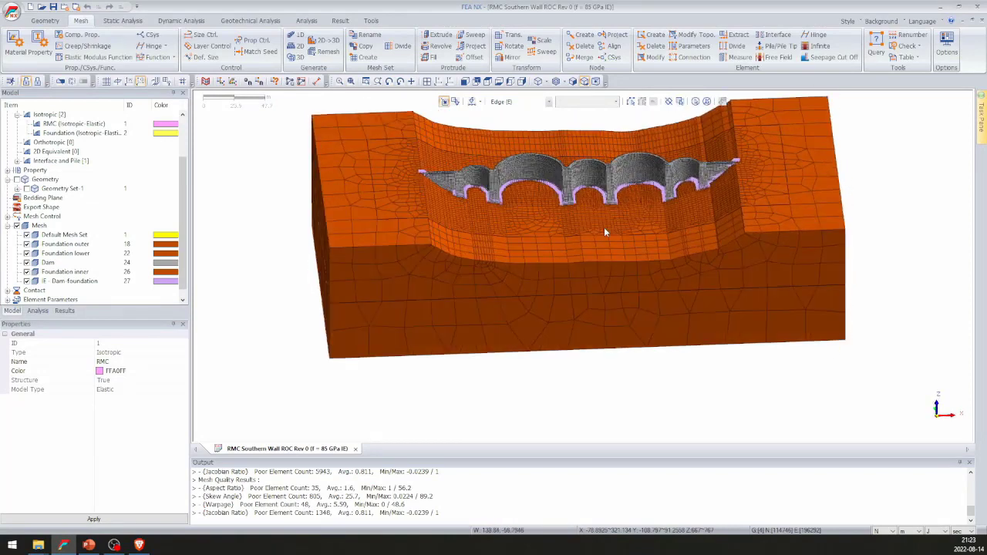
Select the Foundation lower mesh set to review its properties and check the mesh size control.
key("m")
left_click(616, 316)
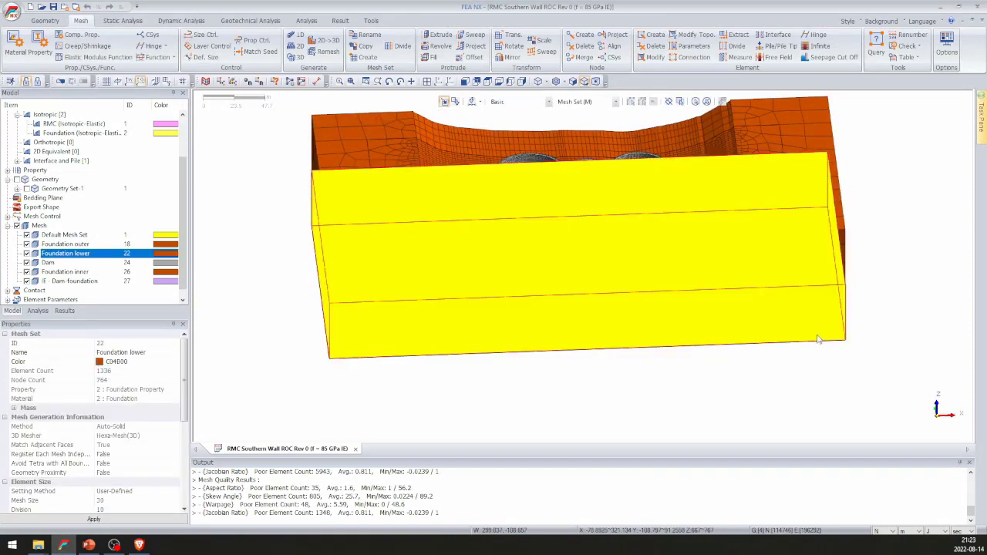
left_click(209, 38)
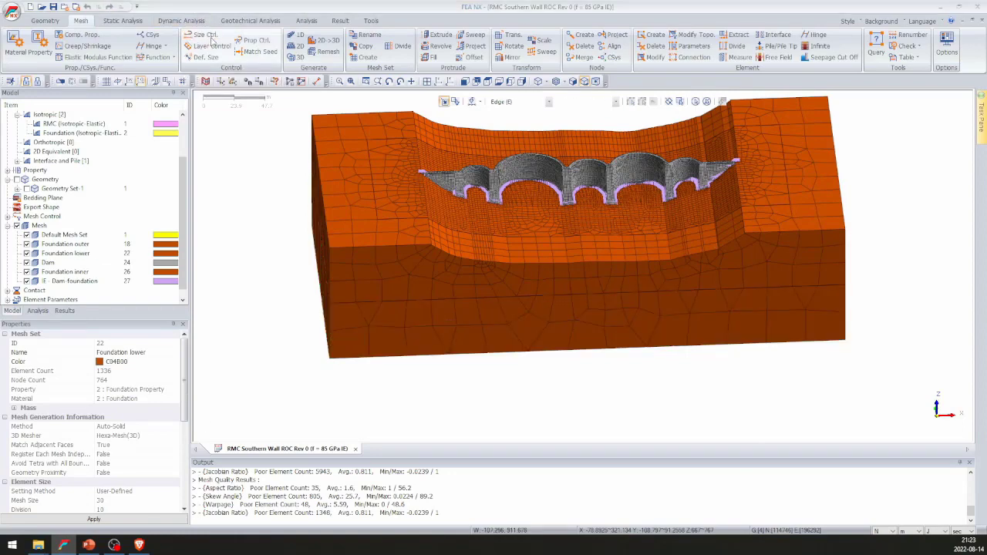
left_click(97, 216)
Hide the Foundation outer and Foundation lower mesh sets.
key("m")
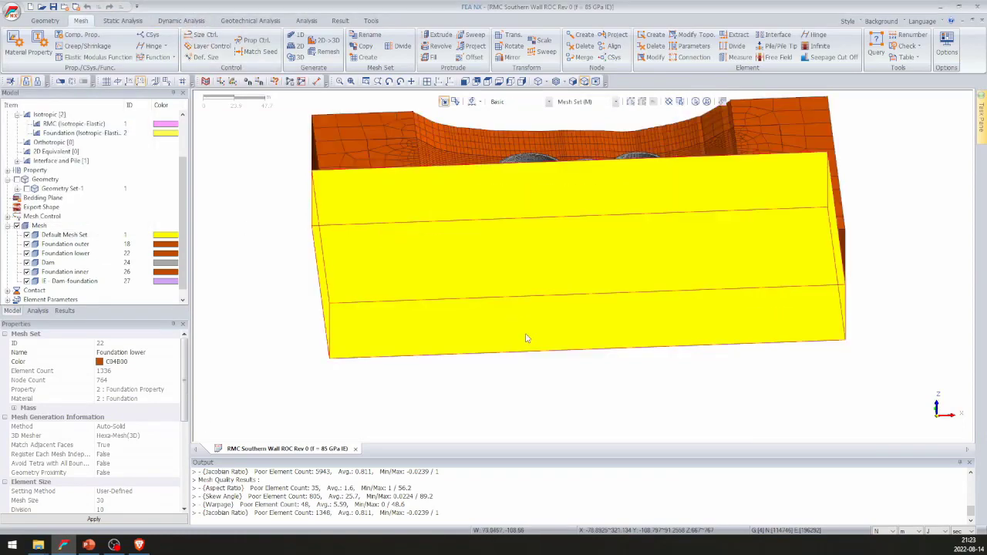
left_click(527, 339)
left_click(523, 282)
right_click(522, 280)
mouse_move(557, 286)
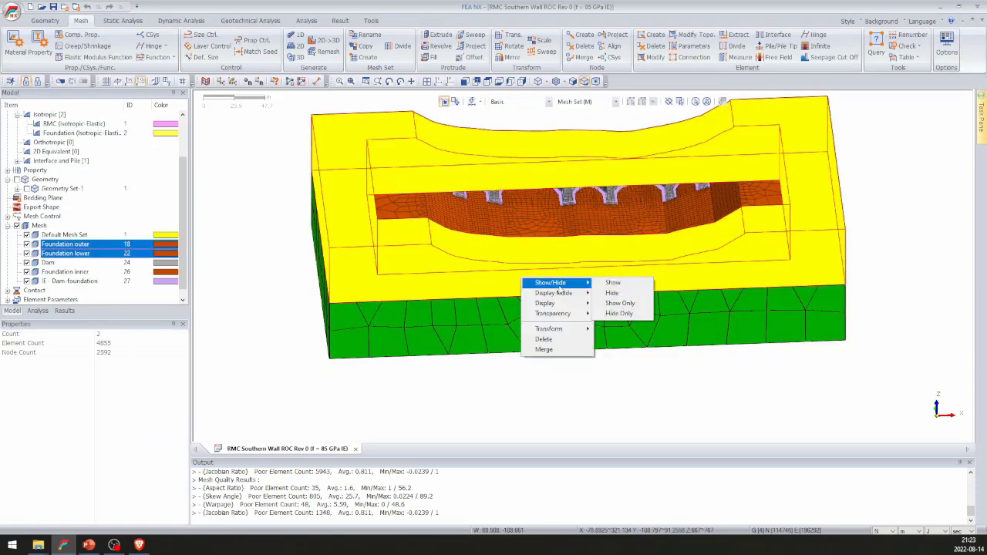
left_click(609, 282)
Review the remaining inner foundation block around the dam, and hide the Foundation inner mesh set.
scroll(640, 352, "up", 2)
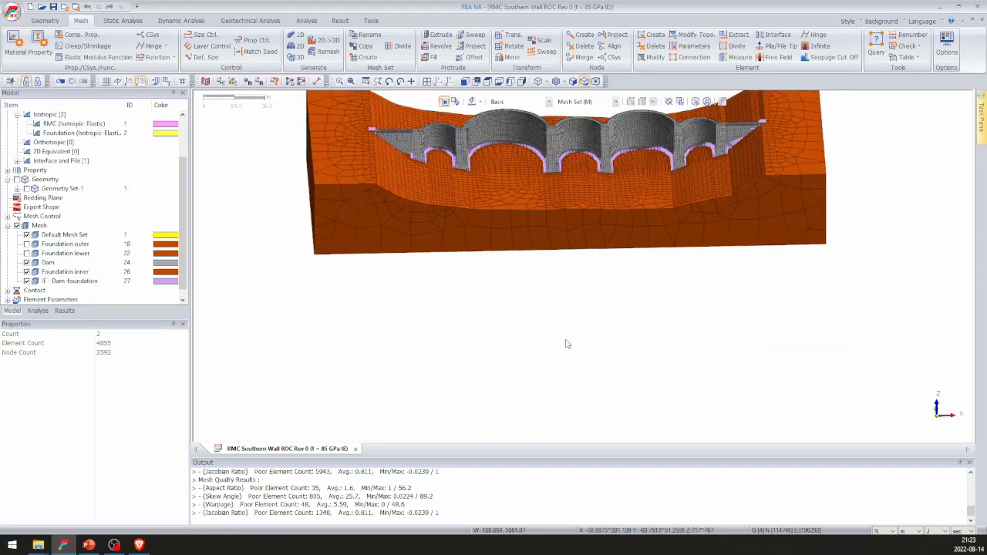
middle_click_drag(566, 344, 593, 346)
scroll(593, 346, "up", 3)
middle_click_drag(561, 310, 564, 328)
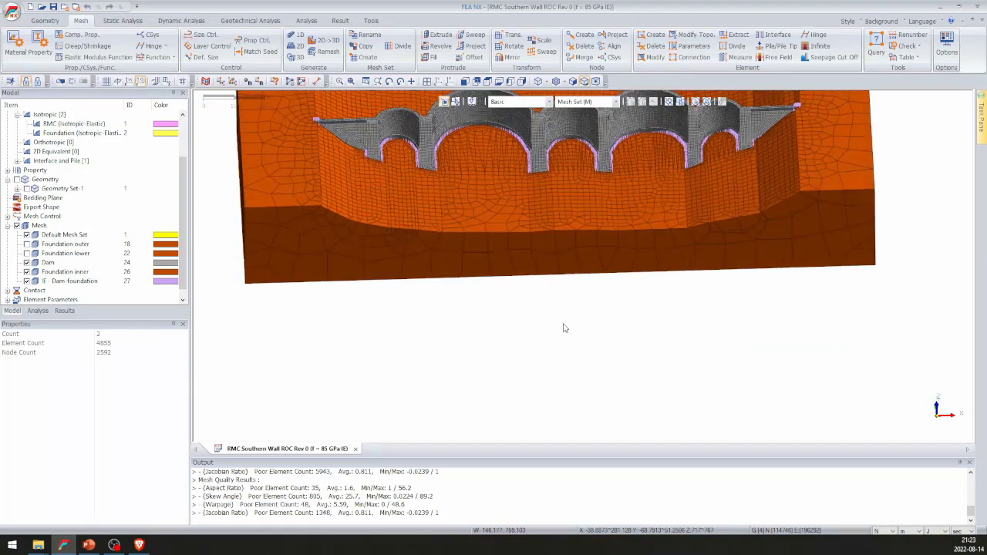
scroll(569, 331, "down", 2)
middle_click_drag(608, 356, 609, 388)
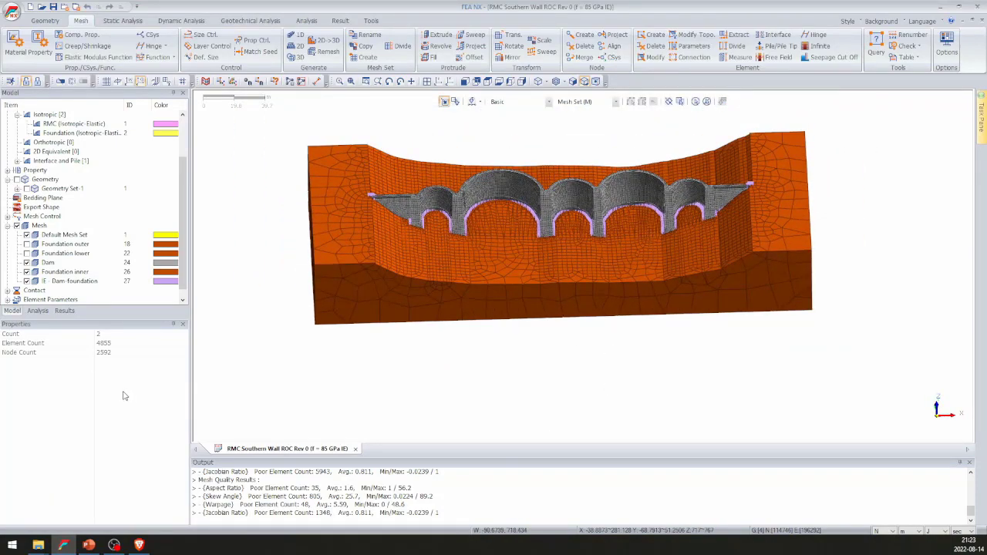
mouse_move(651, 420)
middle_mouse_down()
mouse_move(689, 419)
mouse_move(627, 420)
mouse_move(650, 415)
middle_mouse_up()
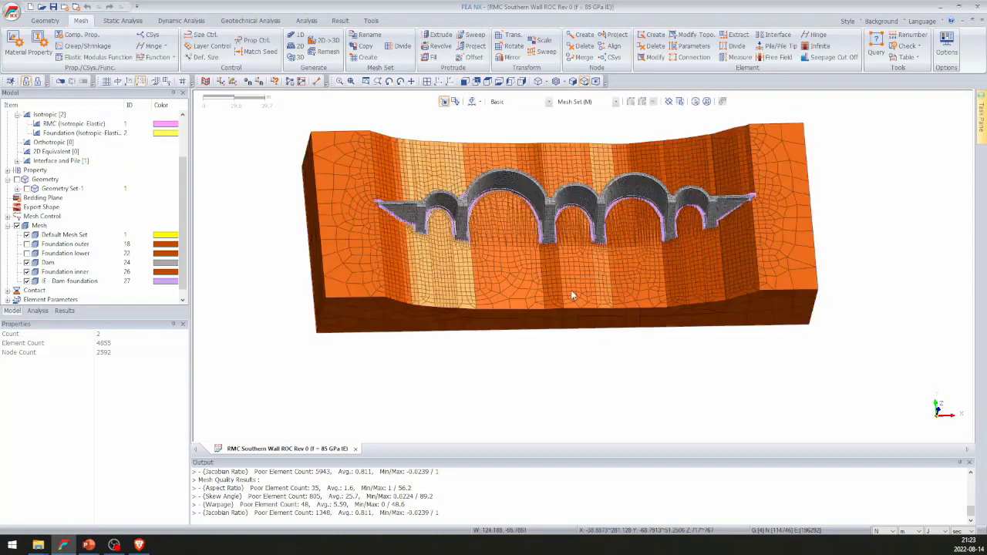
right_click(571, 290)
mouse_move(634, 312)
left_click(739, 323)
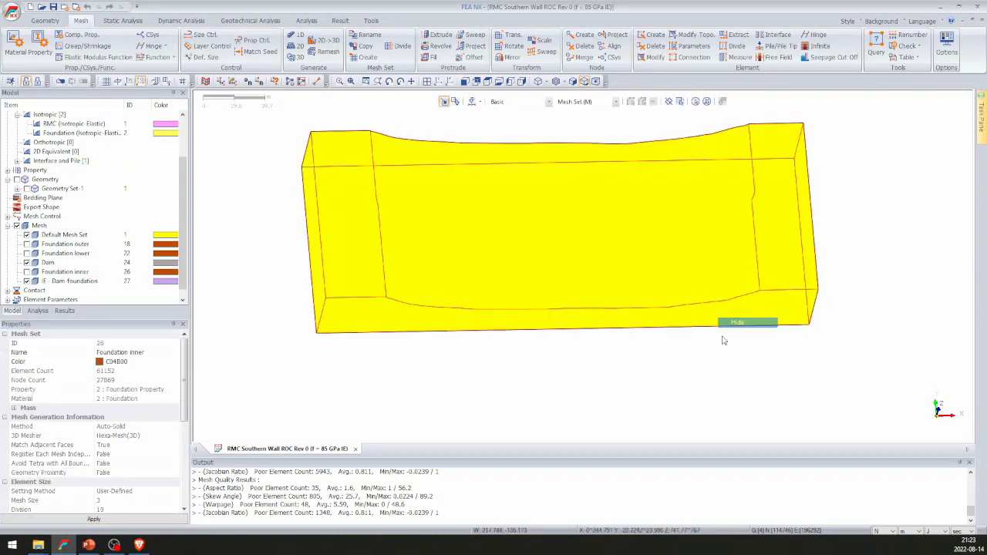
Examine the mesh of the dam and its foundation interface from above, from underneath and from the front.
middle_click_drag(654, 361, 682, 342)
scroll(637, 332, "up", 2)
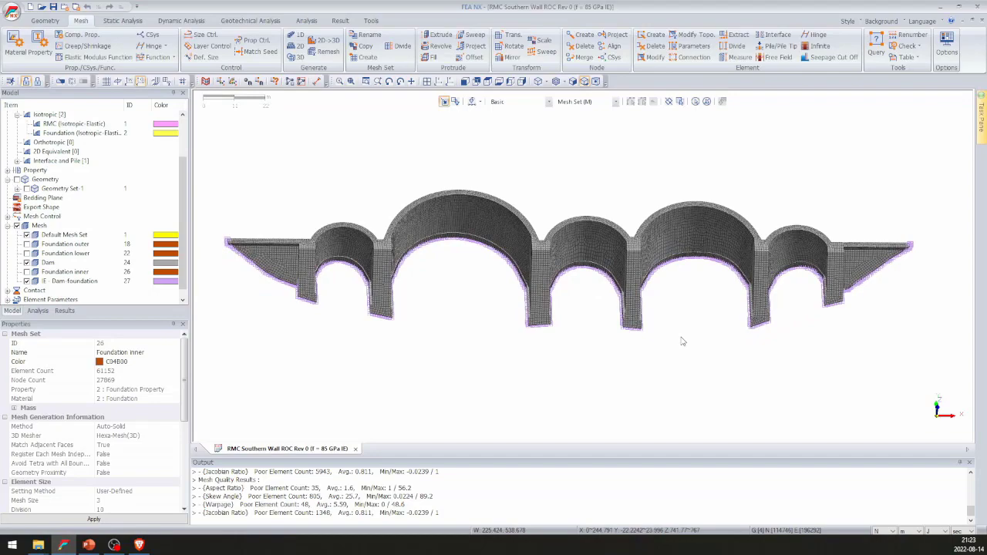
scroll(677, 327, "up", 2)
middle_click_drag(674, 329, 374, 257)
scroll(374, 257, "down", 2)
key("e")
middle_click_drag(579, 310, 513, 316)
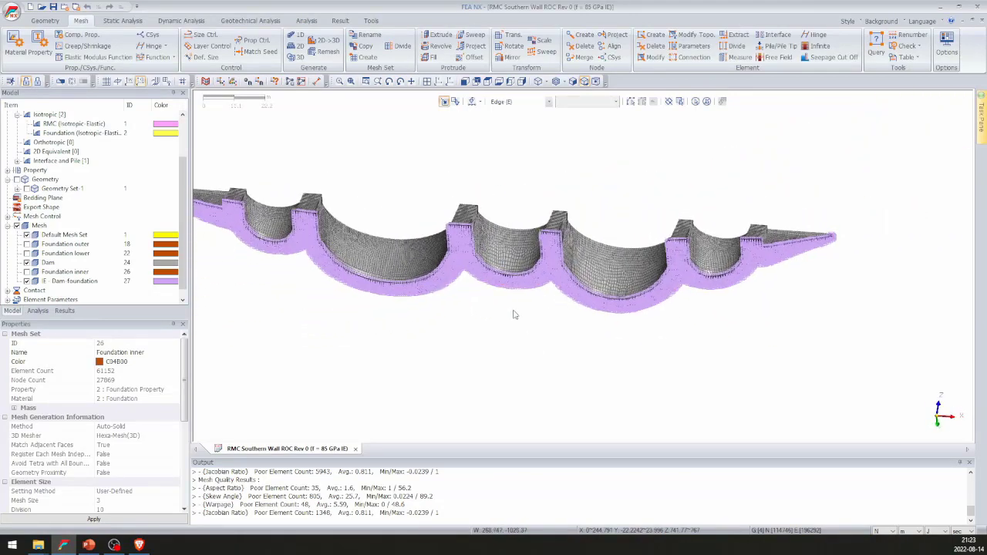
scroll(561, 312, "down", 2)
middle_click_drag(578, 299, 584, 264)
scroll(630, 273, "up", 3)
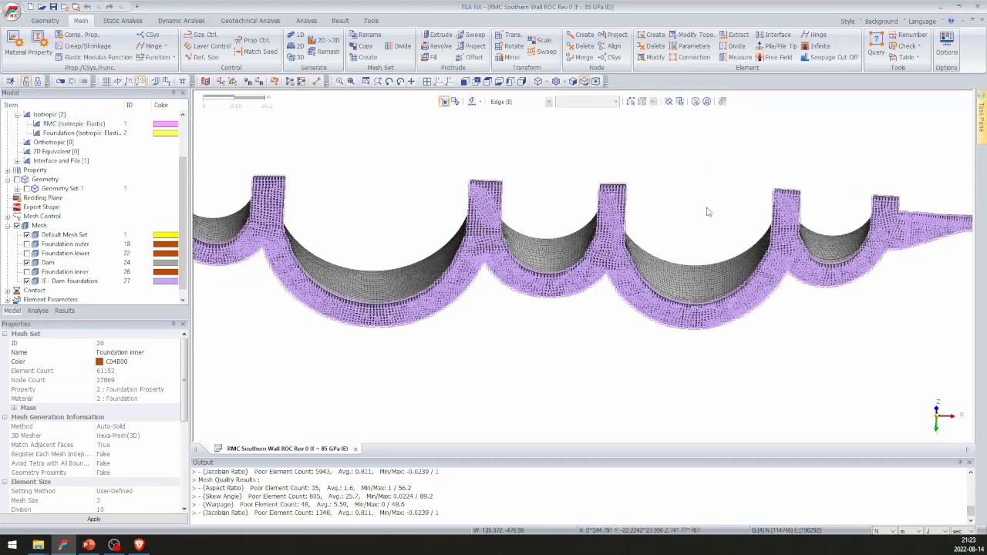
middle_click_drag(708, 211, 576, 233)
scroll(624, 200, "up", 2)
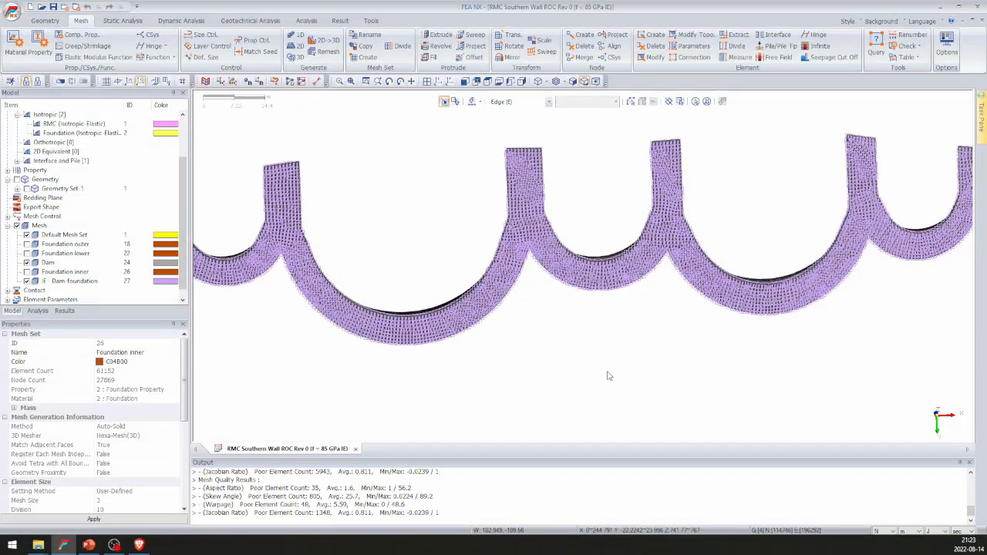
scroll(608, 377, "down", 2)
middle_click_drag(652, 405, 593, 351)
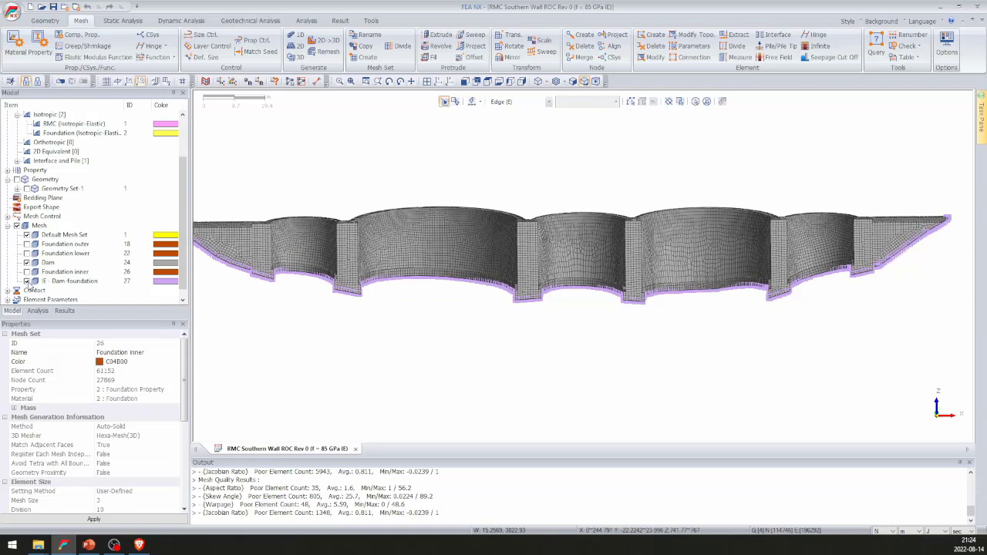
Hide the dam-foundation interface mesh set and examine the dam's own mesh on both faces of the arches.
left_click(26, 281)
mouse_move(685, 354)
middle_mouse_down()
mouse_move(571, 357)
mouse_move(688, 358)
middle_mouse_up()
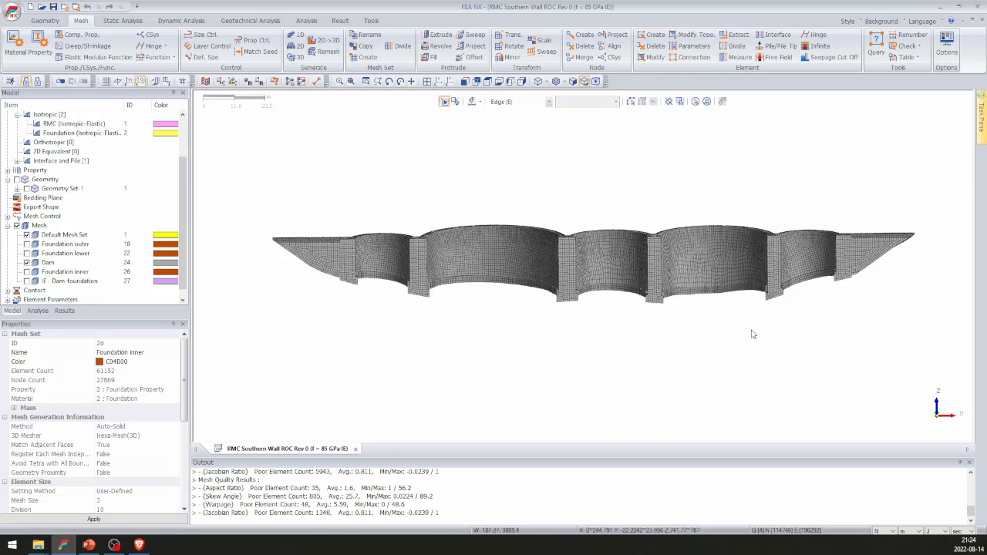
middle_click_drag(775, 315, 546, 184)
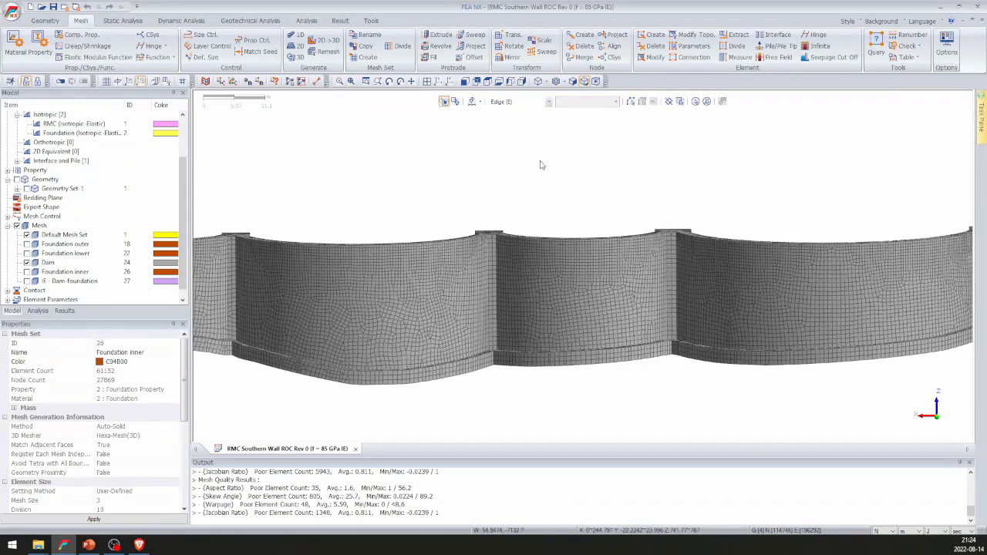
middle_click_drag(542, 161, 570, 166)
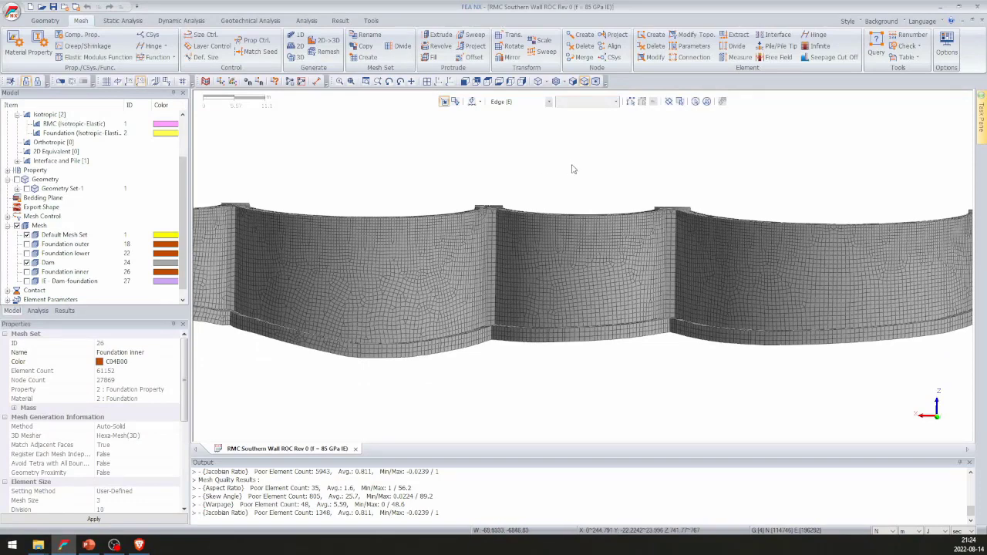
middle_click_drag(539, 152, 542, 152)
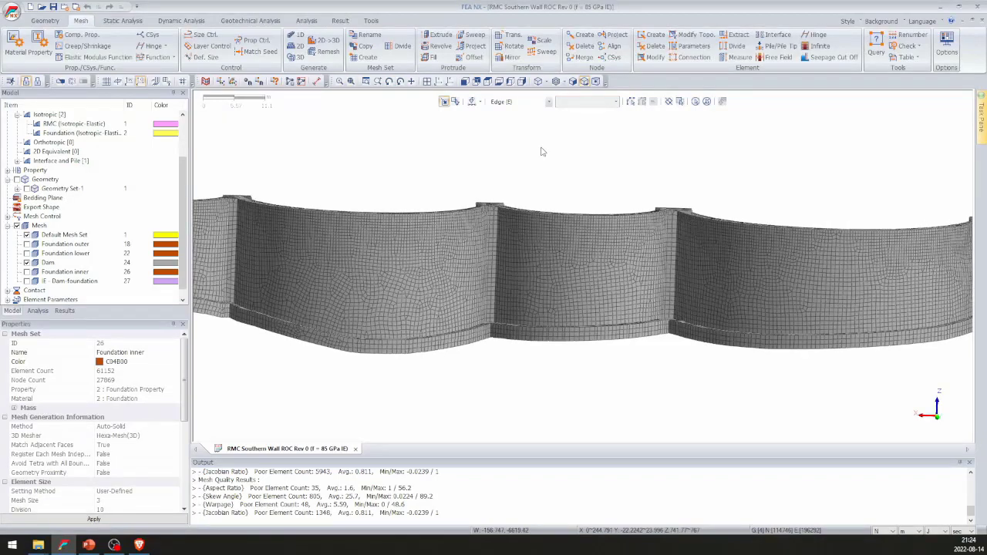
middle_click_drag(542, 152, 540, 152)
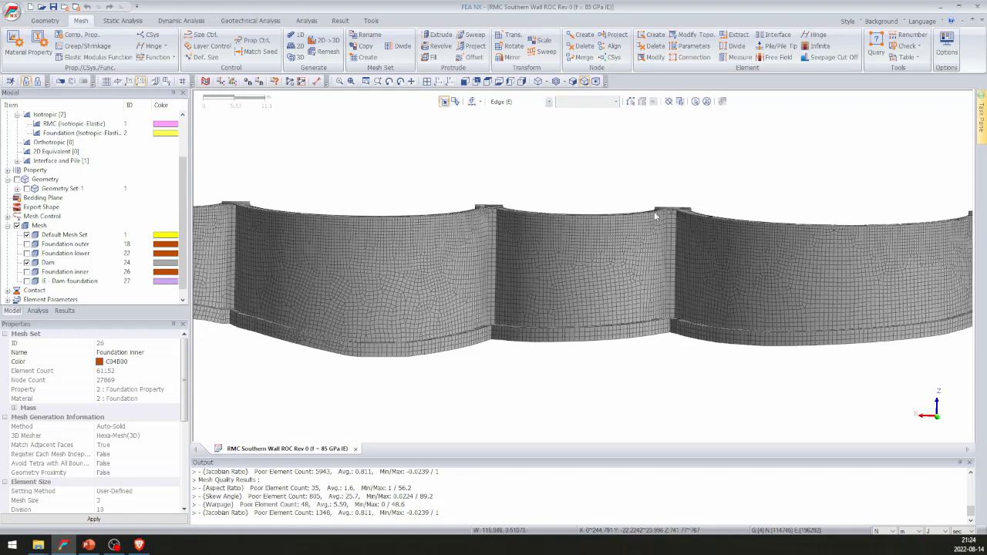
scroll(644, 242, "down", 2)
middle_click_drag(612, 201, 573, 209)
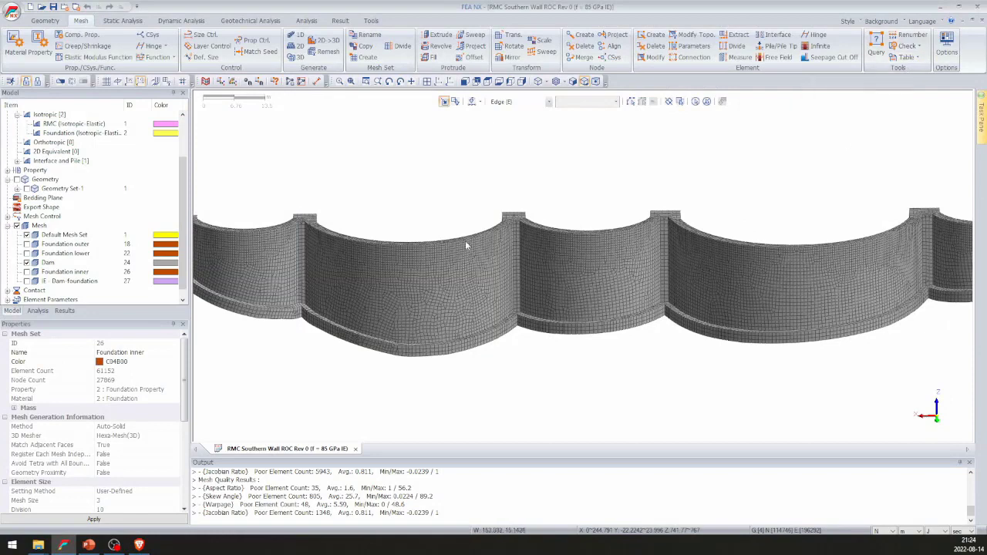
middle_click_drag(468, 246, 388, 194)
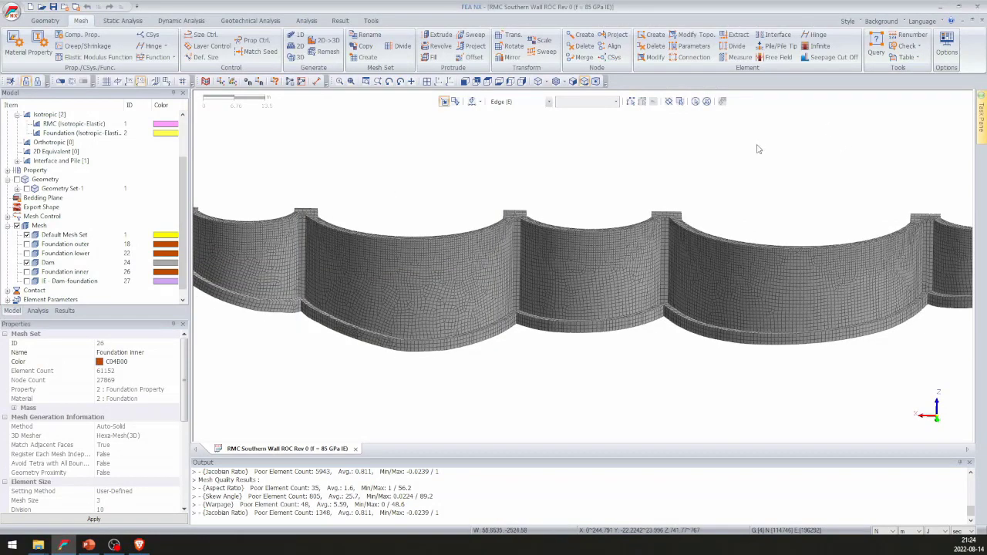
Check the dam's mesh quality with thresholds of aspect ratio 8, skew angle 60 and warpage 40, inspect the flagged elements, and close the check.
left_click(910, 47)
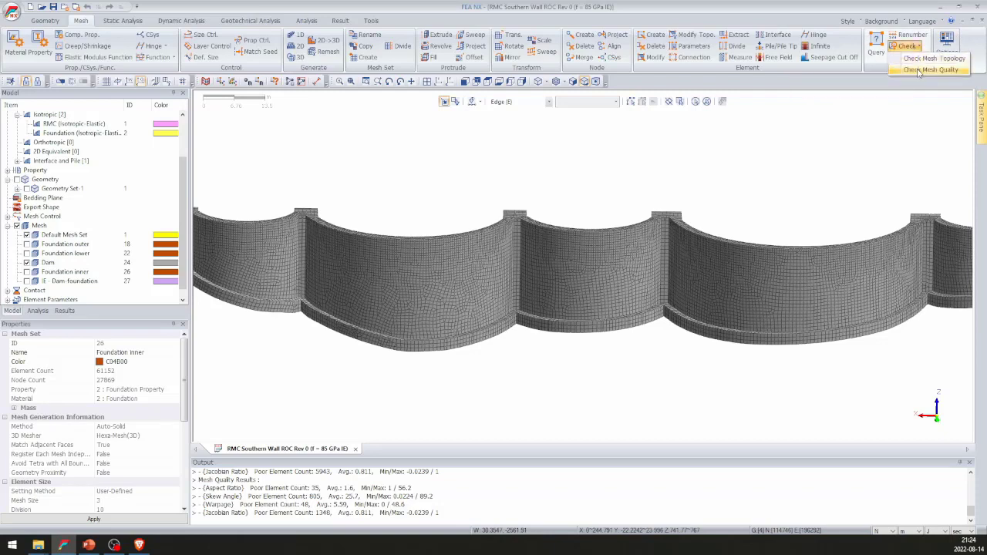
left_click(931, 70)
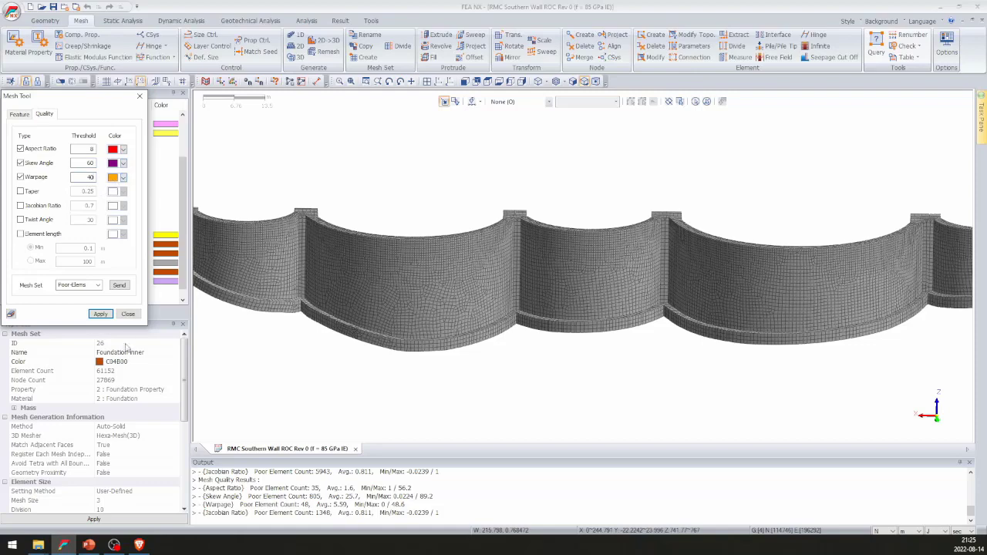
scroll(519, 223, "down", 2)
left_click(100, 315)
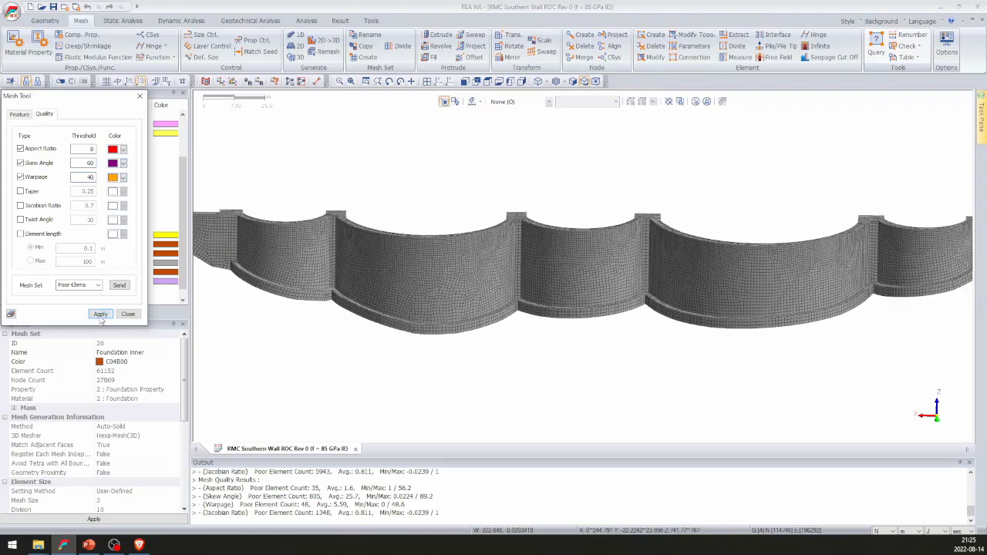
scroll(537, 300, "down", 3)
middle_click_drag(565, 335, 577, 324)
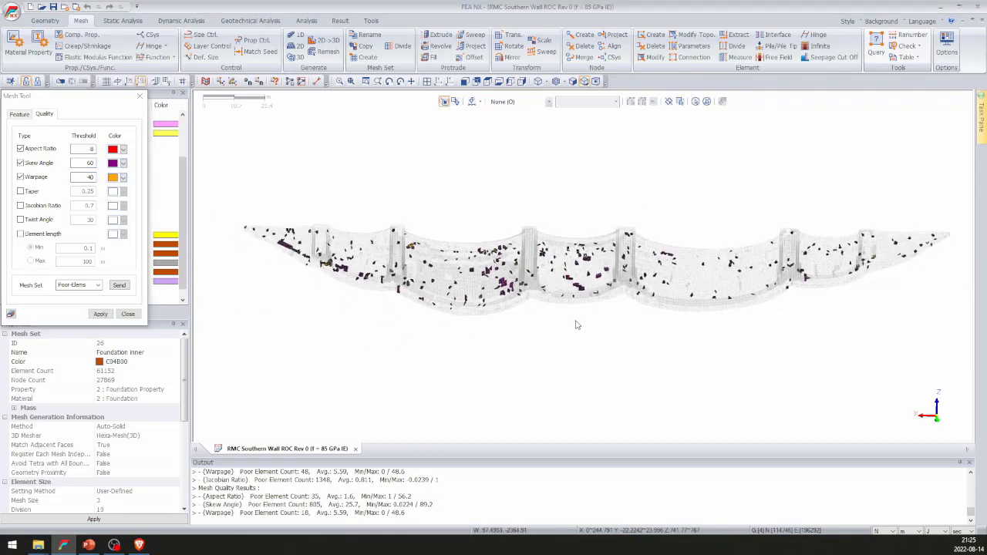
scroll(658, 355, "up", 1)
middle_click_drag(619, 348, 656, 343)
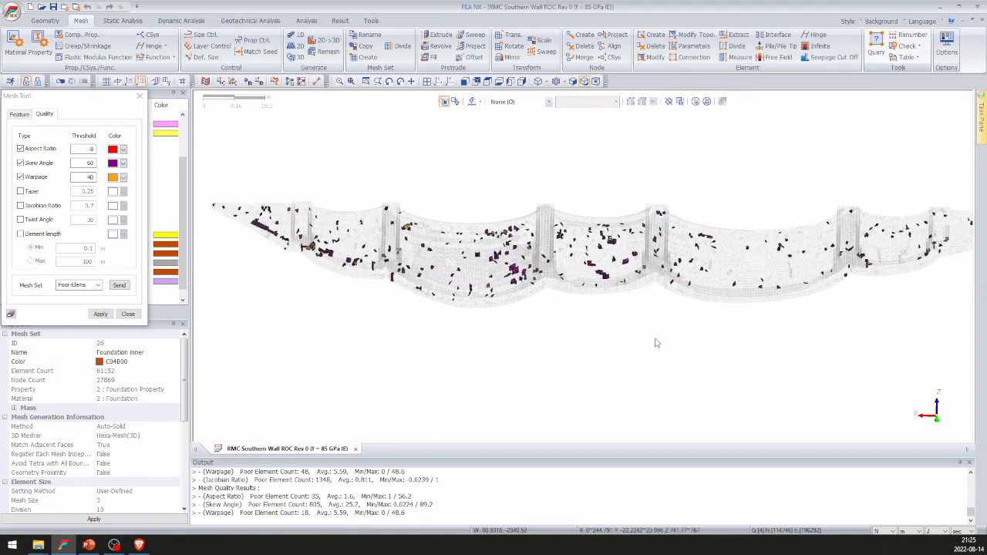
middle_click_drag(661, 335, 691, 335)
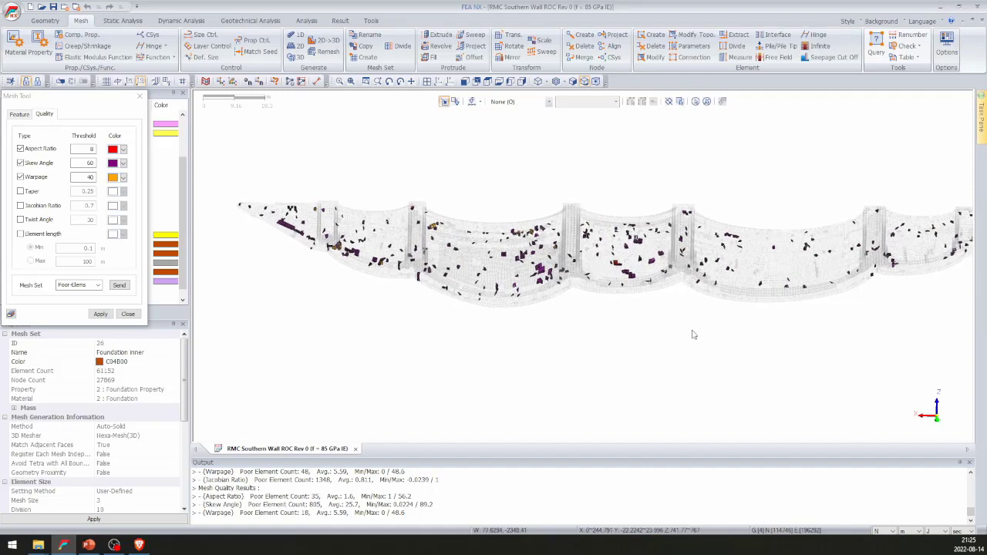
left_click(128, 314)
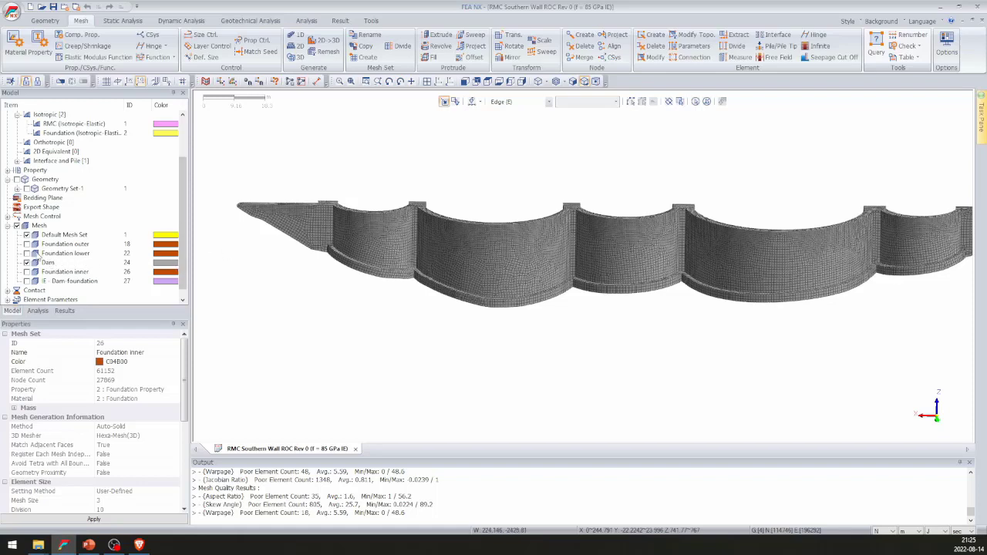
Display all the mesh sets again to view the complete dam and foundation model.
left_click(17, 225)
left_click(17, 225)
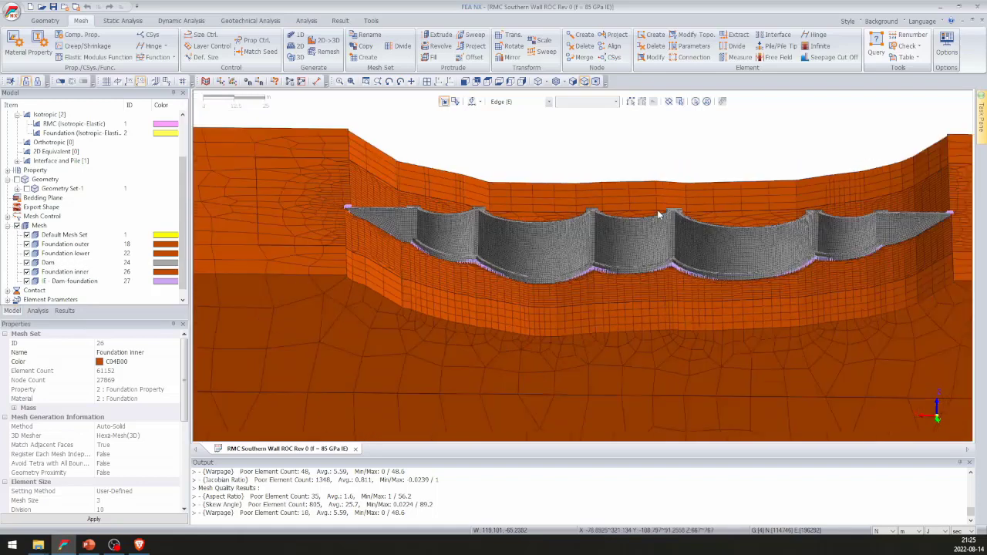
scroll(660, 215, "down", 6)
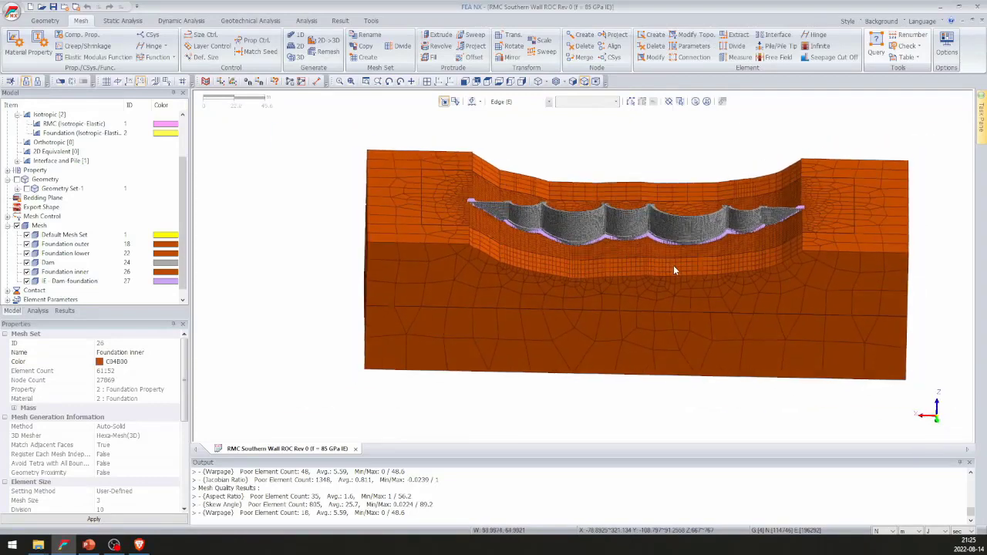
Display the Foundation bottom and Foundation sides boundary conditions on the model.
scroll(86, 226, "up", 2)
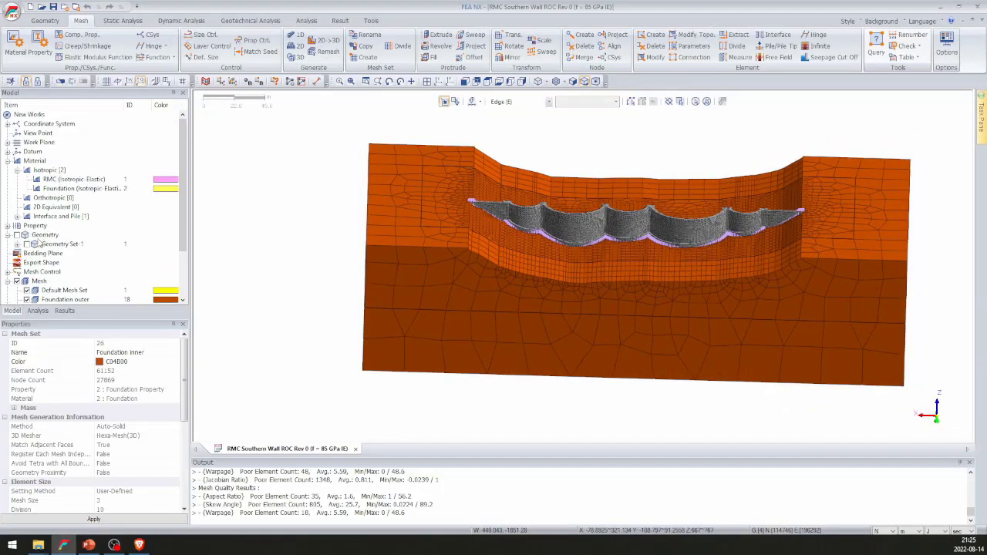
left_click(37, 310)
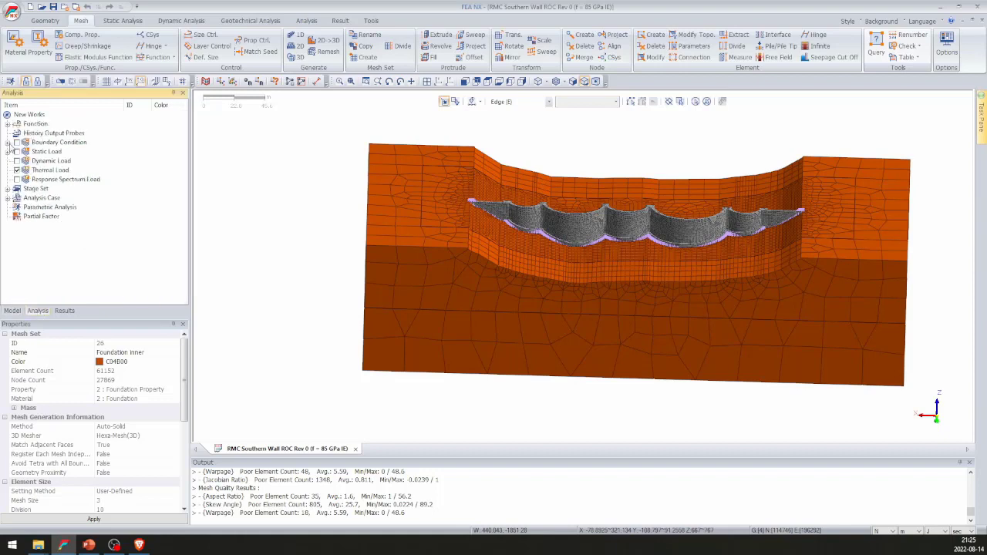
left_click(7, 143)
left_click(27, 152)
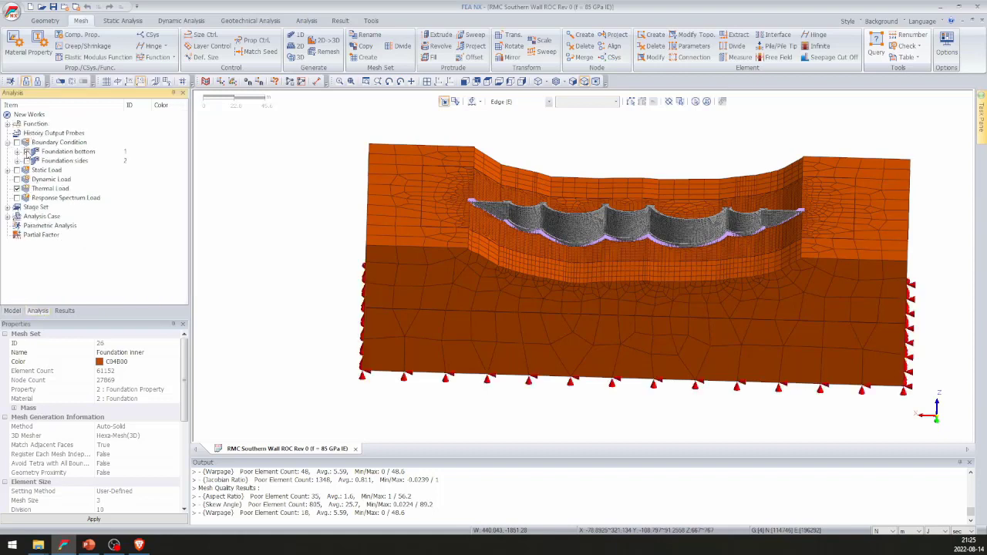
left_click(27, 160)
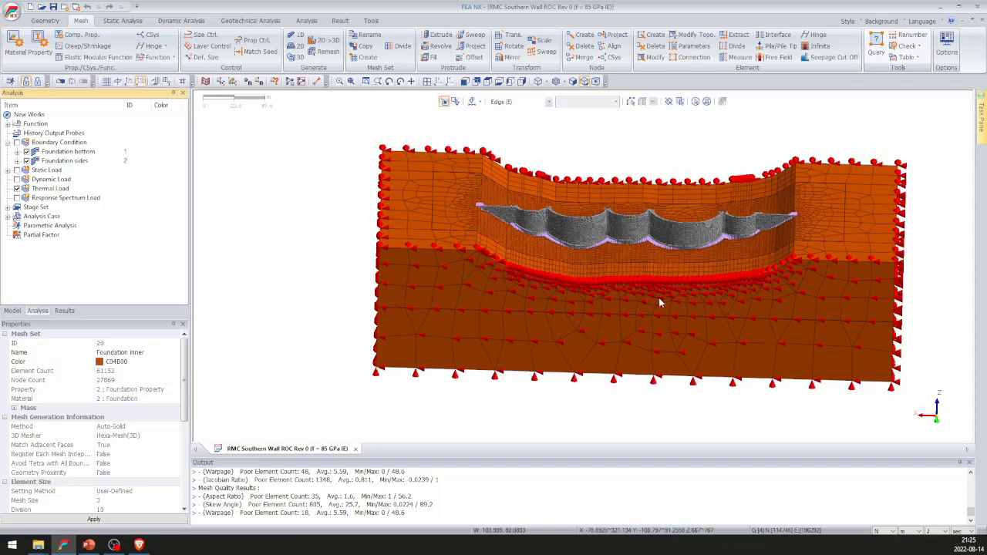
Inspect the foundation constraints from below with the Foundation bottom set hidden and shown again, and expand the Foundation sides set.
middle_click_drag(658, 298, 589, 286)
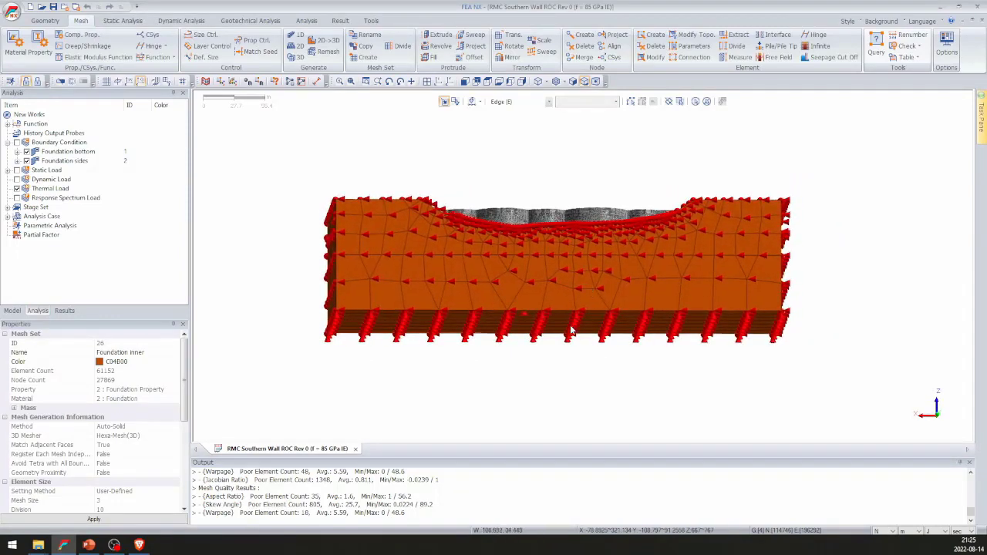
middle_click_drag(558, 242, 482, 317)
left_click(27, 152)
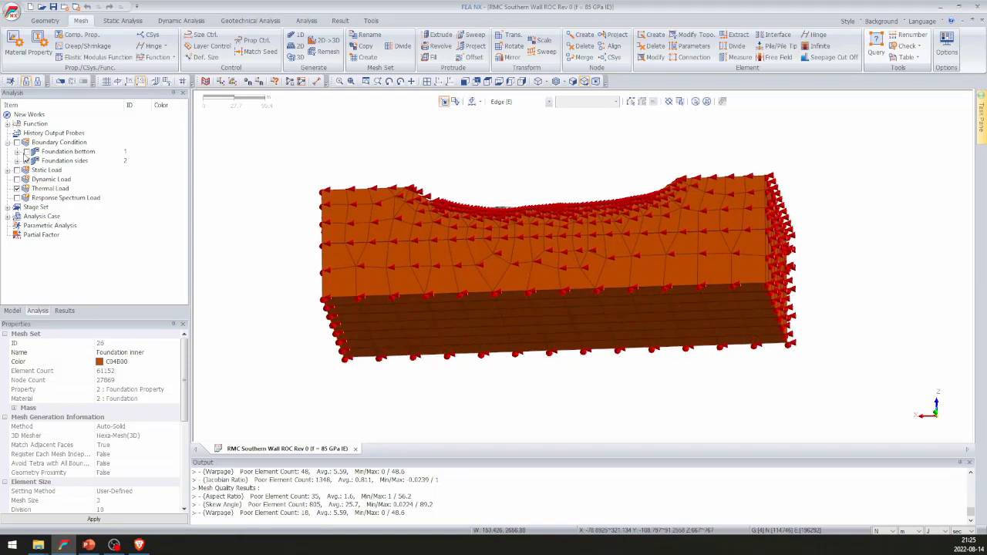
left_click(26, 152)
left_click(17, 160)
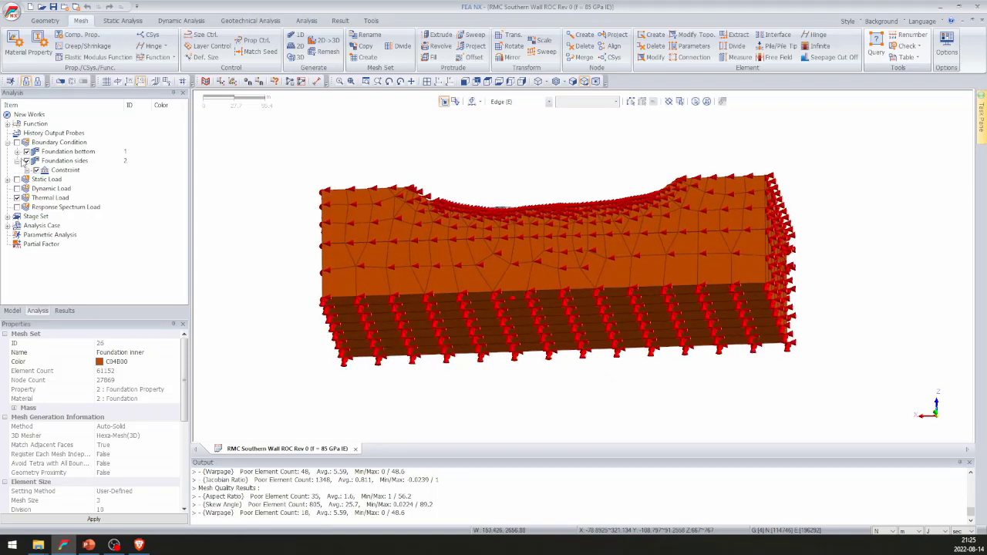
Review the Bottom constraint's definition in the Foundation bottom set, close it without changes, and hide that constraint on the model.
left_click(17, 152)
left_click(27, 162)
right_click(74, 169)
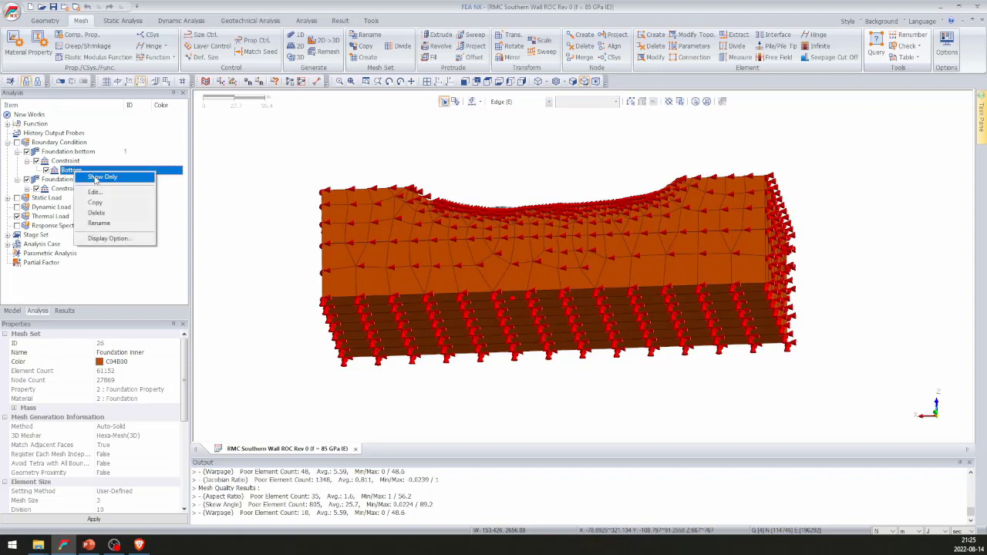
left_click(97, 192)
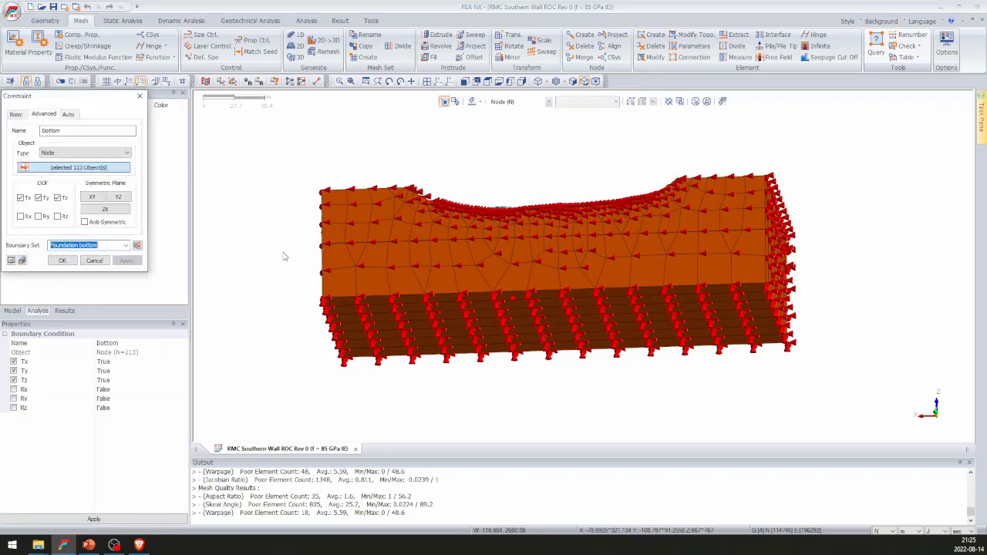
left_click(94, 261)
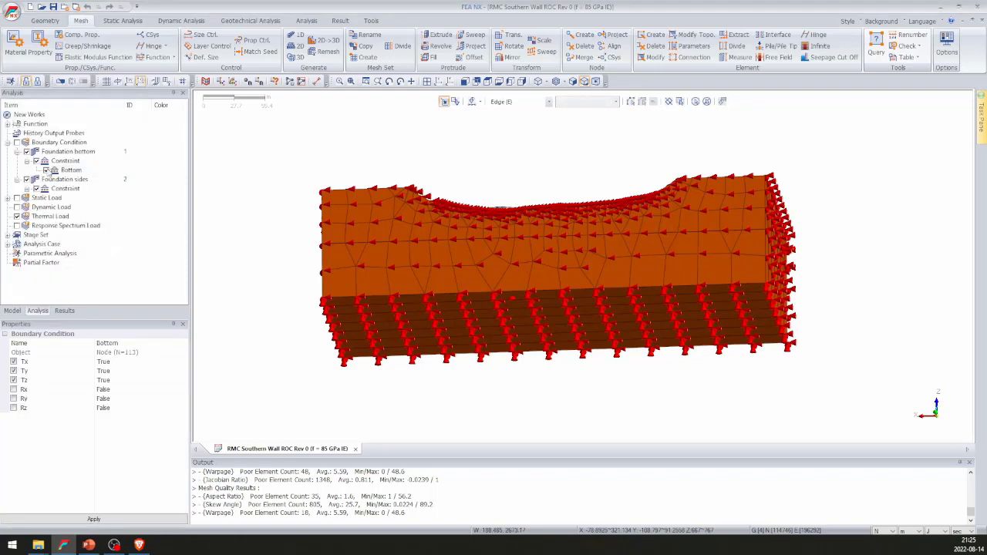
left_click(47, 170)
Review the Sides constraint's definition in the Foundation sides set, close it without changes, and hide that constraint on the model.
middle_click_drag(585, 253, 585, 319)
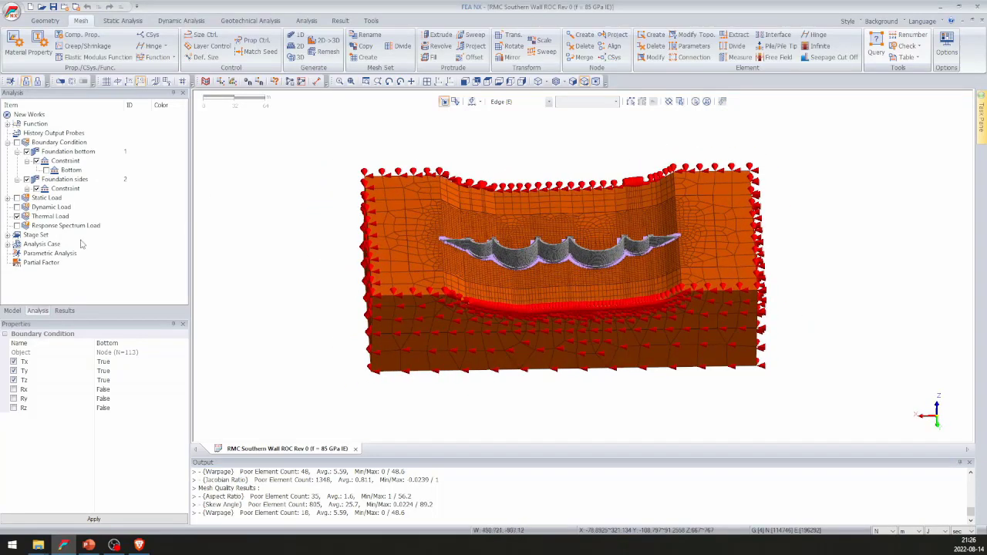
left_click(27, 188)
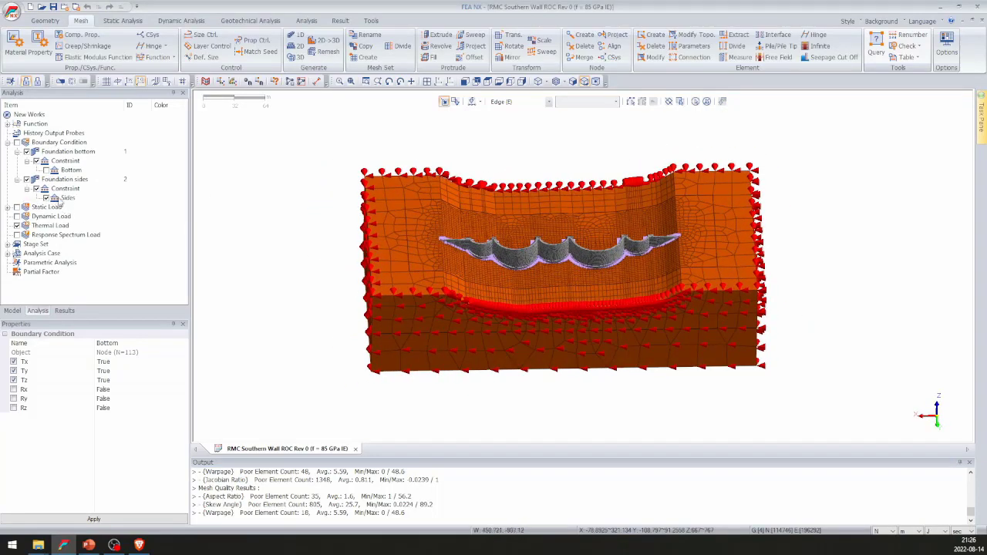
right_click(63, 200)
left_click(123, 224)
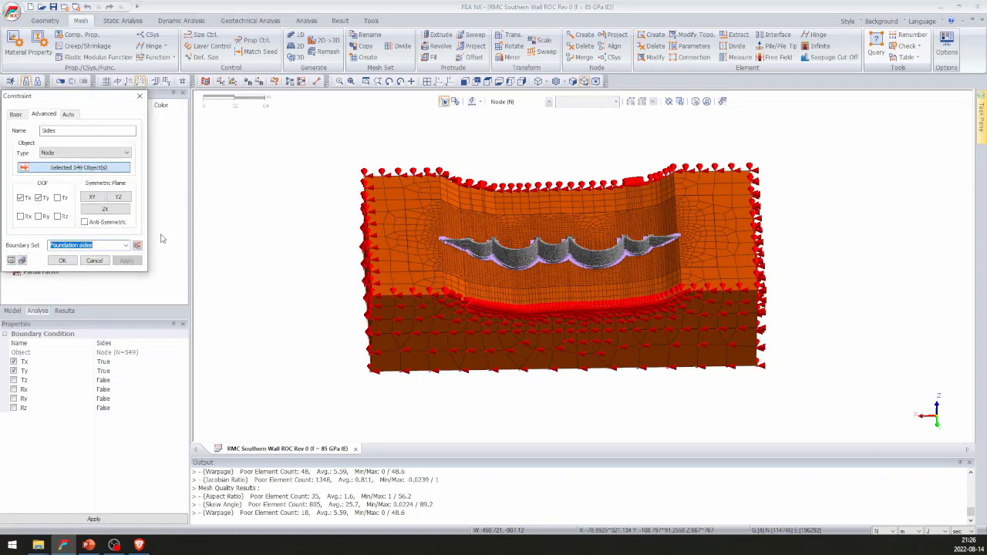
left_click(94, 260)
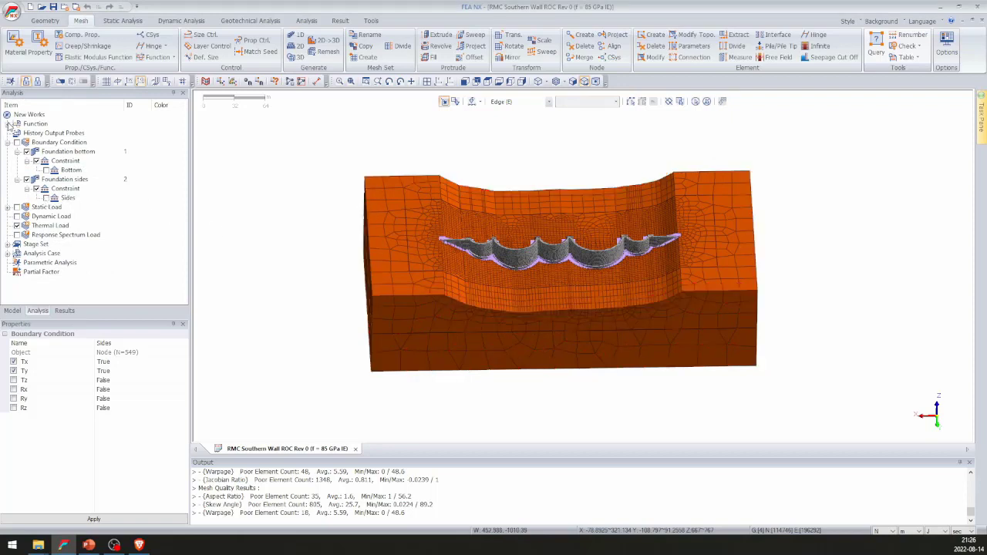
Expand the general functions and review the FSL Hydro function's elevation-value table and graph, closing it without changes.
left_click(8, 124)
left_click(17, 123)
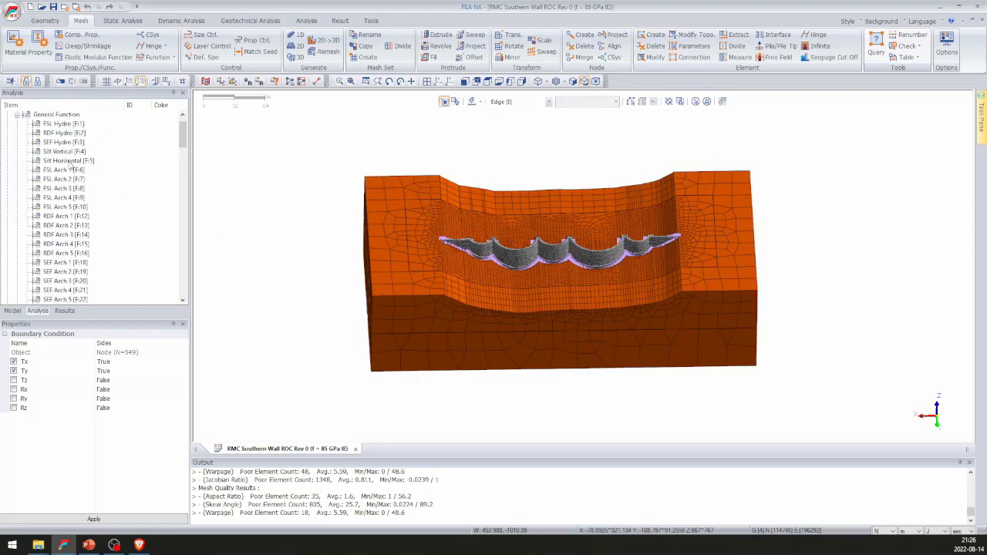
middle_click_drag(451, 182, 454, 182)
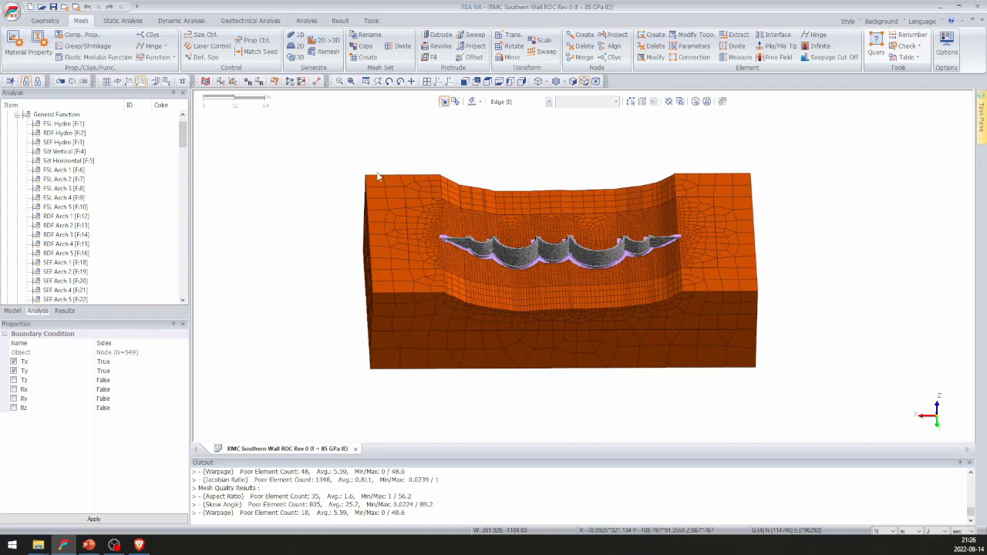
right_click(69, 127)
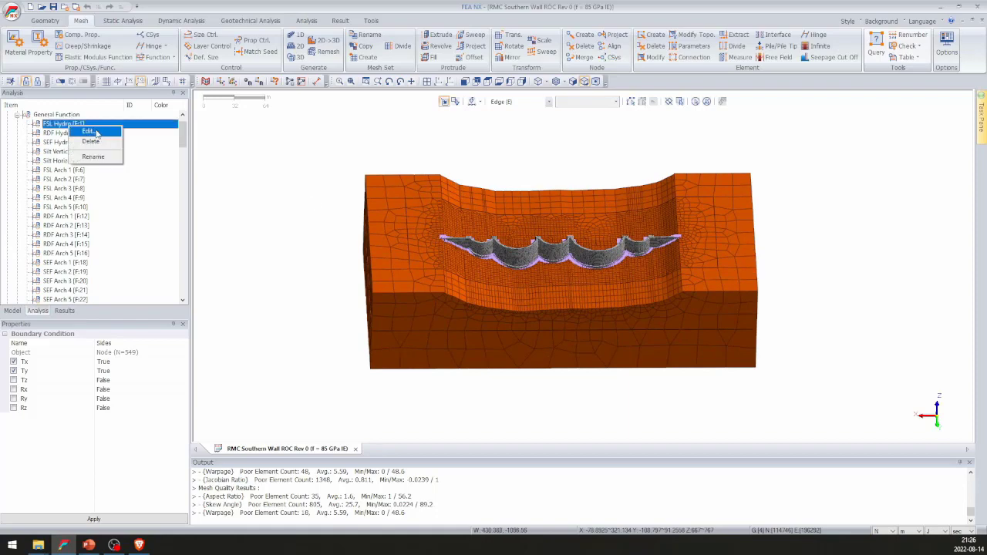
left_click(88, 132)
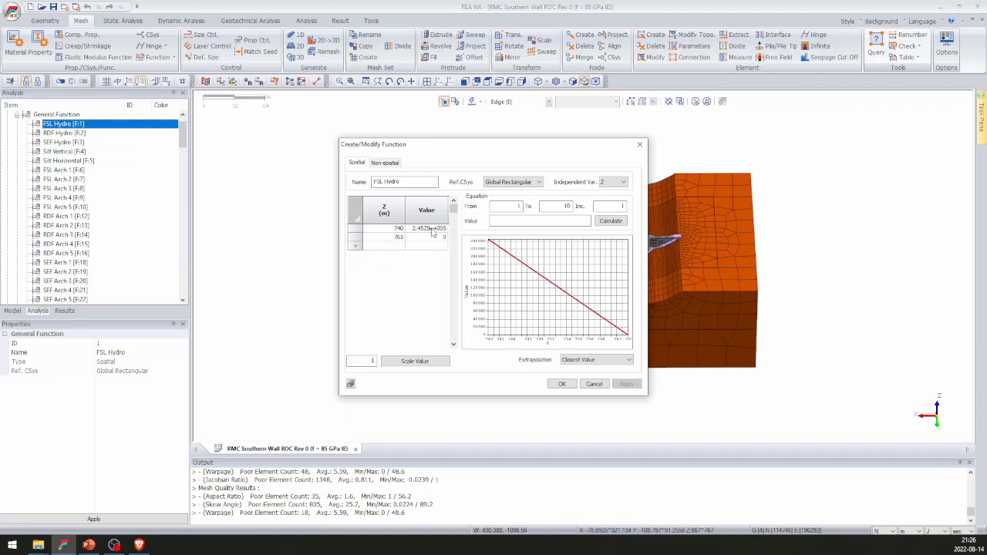
left_click(593, 383)
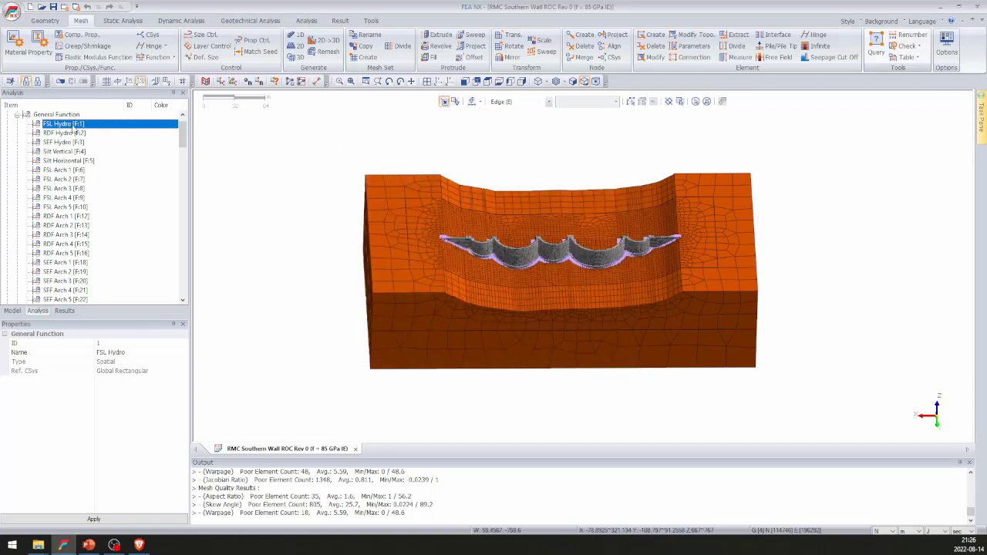
Look through the general functions, from the hydrostatic and silt functions to the hydrodynamic and silt dynamic ones.
left_click(73, 133)
left_click(71, 125)
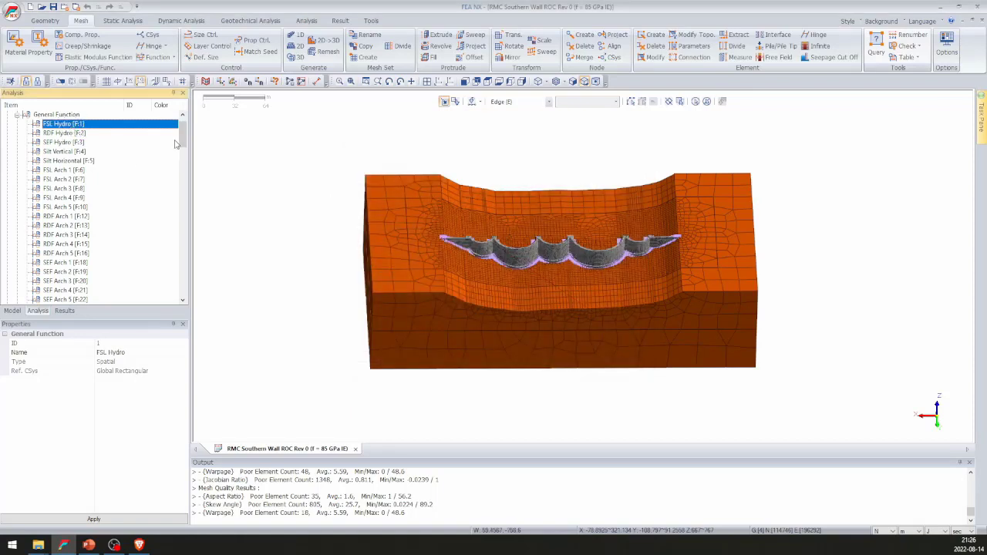
mouse_move(182, 137)
left_mouse_down()
mouse_move(185, 151)
mouse_move(188, 136)
left_mouse_up()
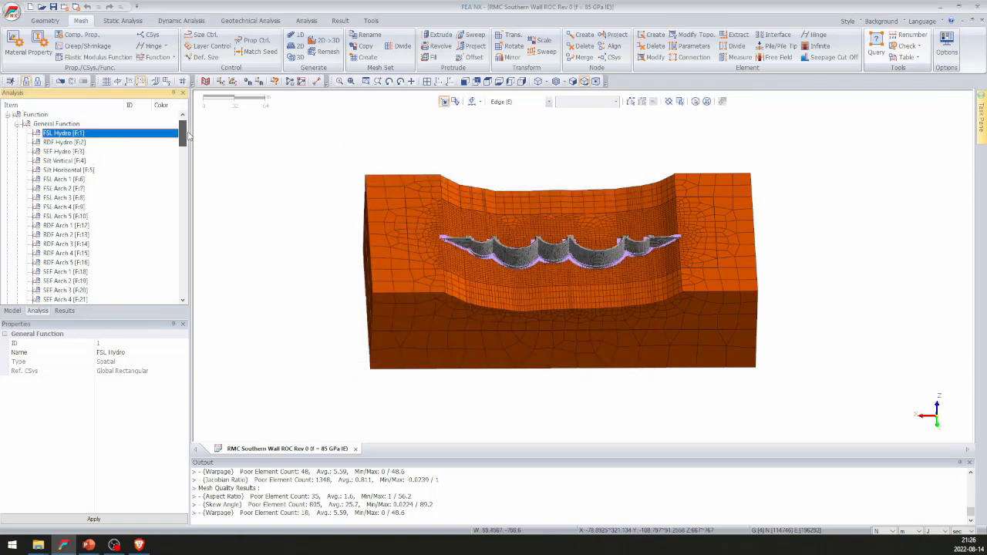
left_click(60, 161)
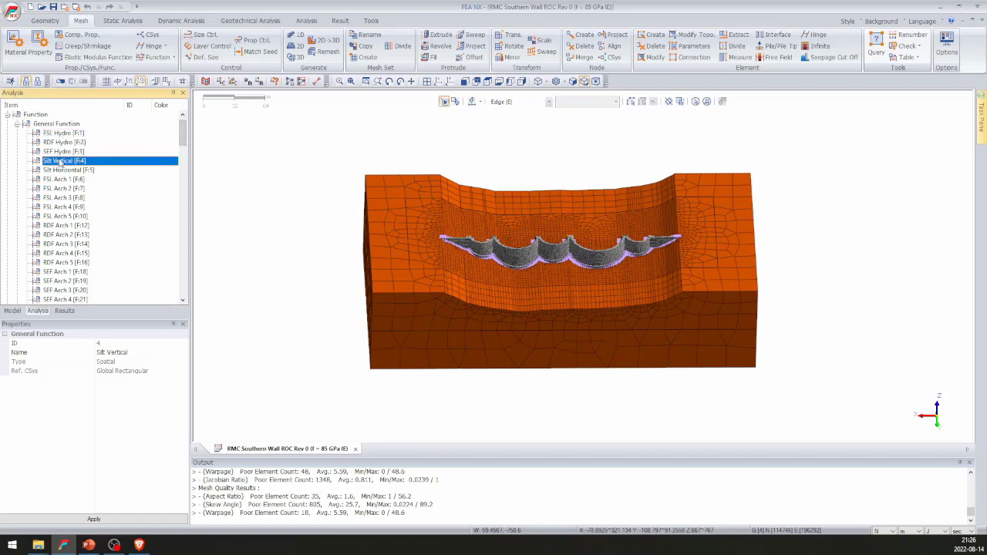
left_click_drag(184, 137, 183, 248)
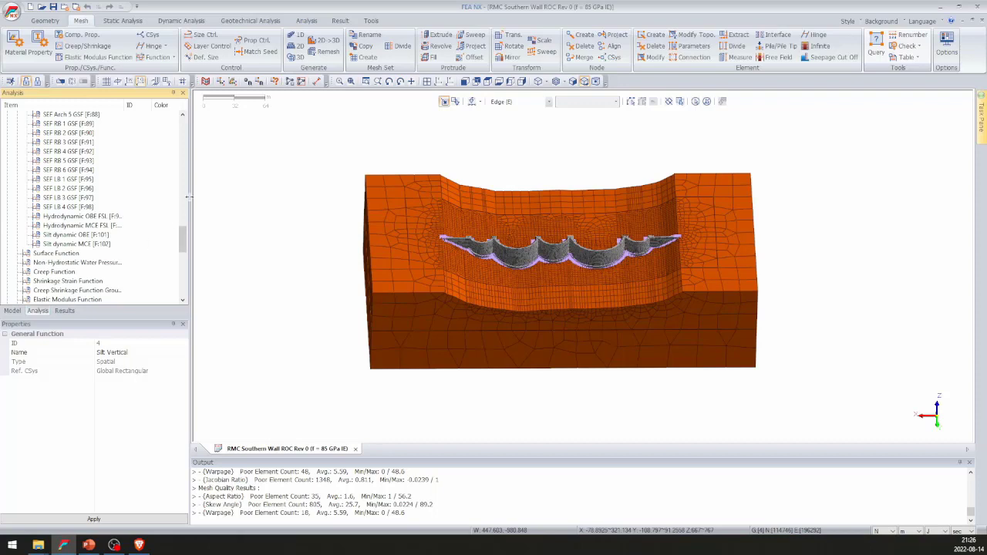
Expand the Static Load group to list its load sets, with the dam and foundation model viewed closer.
scroll(77, 267, "down", 5)
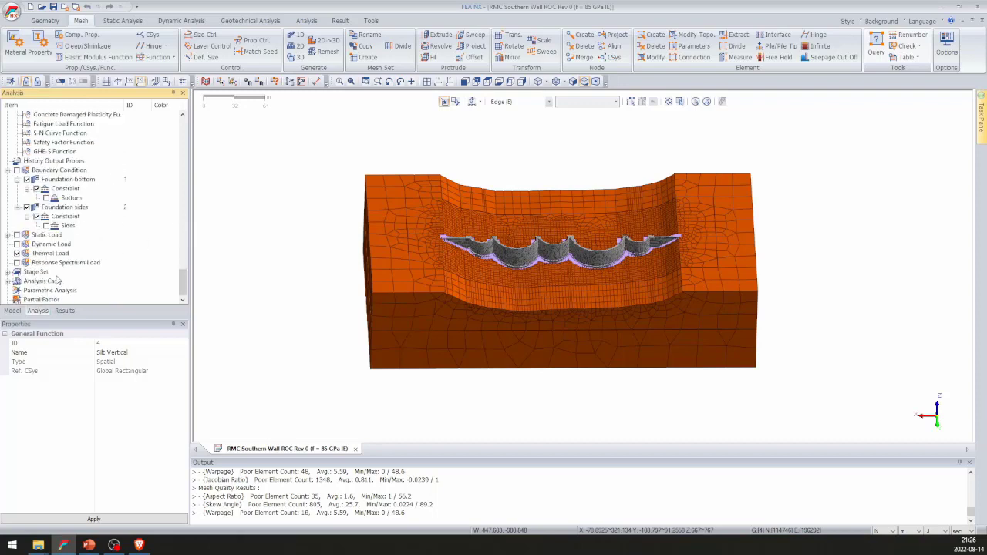
left_click(8, 234)
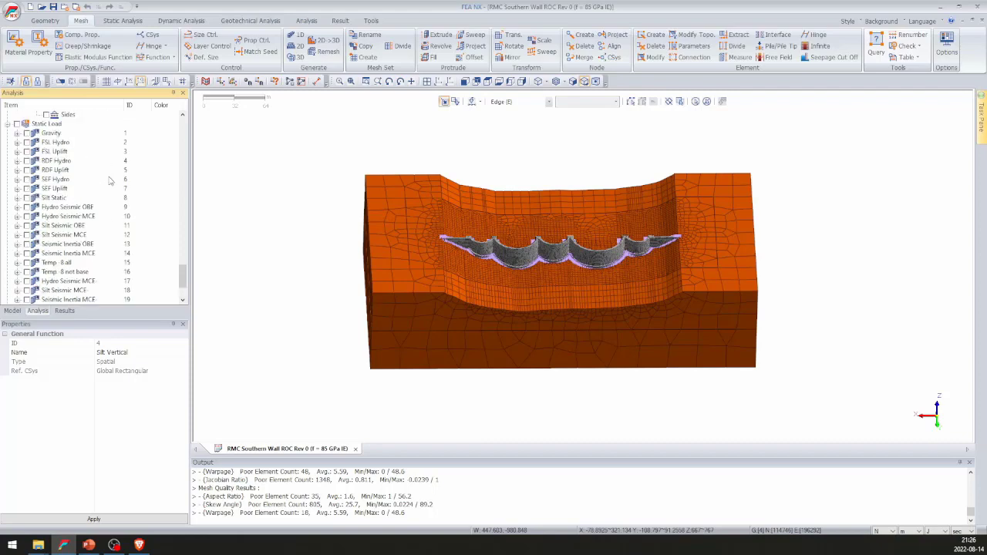
middle_click_drag(562, 309, 531, 311)
scroll(530, 311, "up", 2)
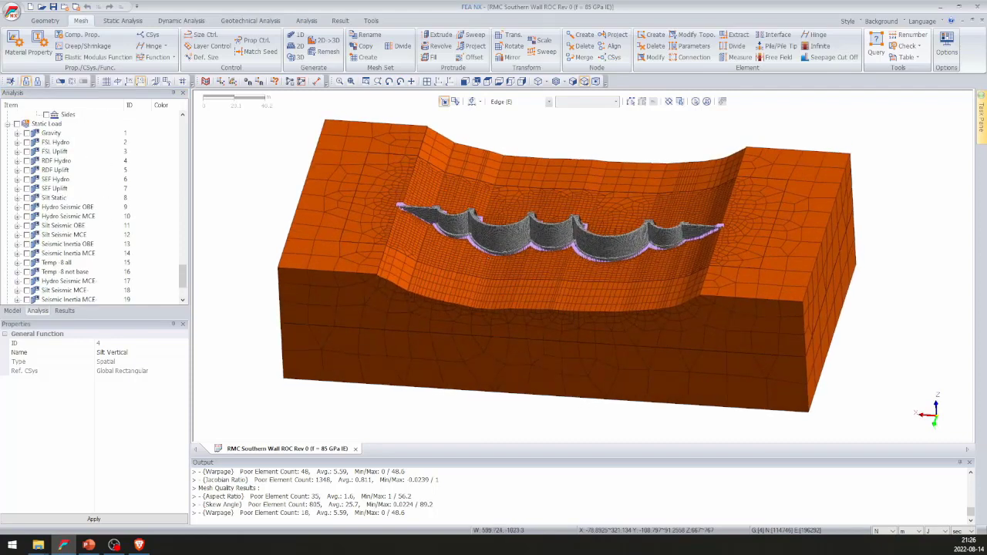
Show only the Dam mesh set and view the arches without the foundation.
left_click(11, 312)
scroll(65, 229, "down", 3)
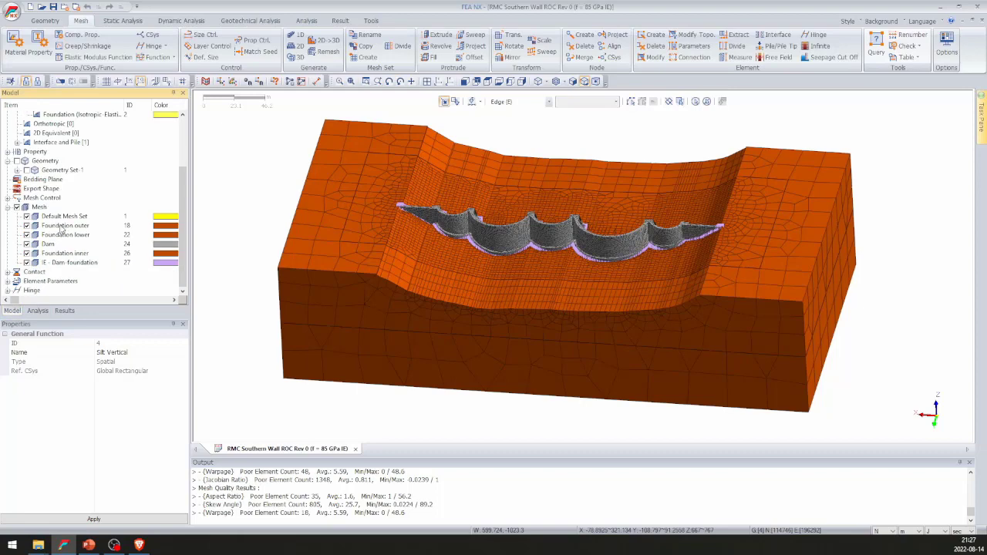
right_click(50, 246)
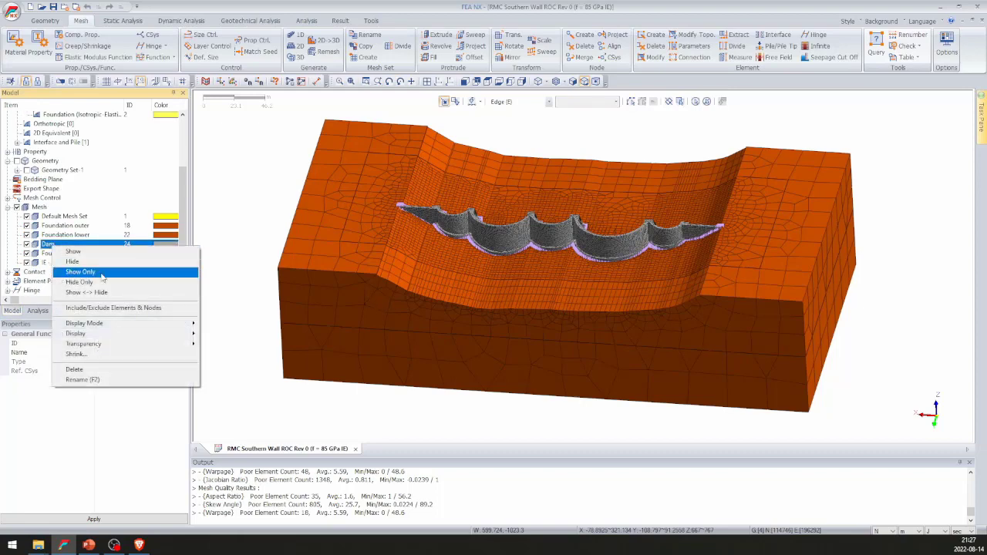
left_click(93, 274)
middle_click_drag(498, 229, 380, 177)
mouse_move(455, 176)
middle_mouse_down()
mouse_move(489, 205)
mouse_move(464, 170)
middle_mouse_up()
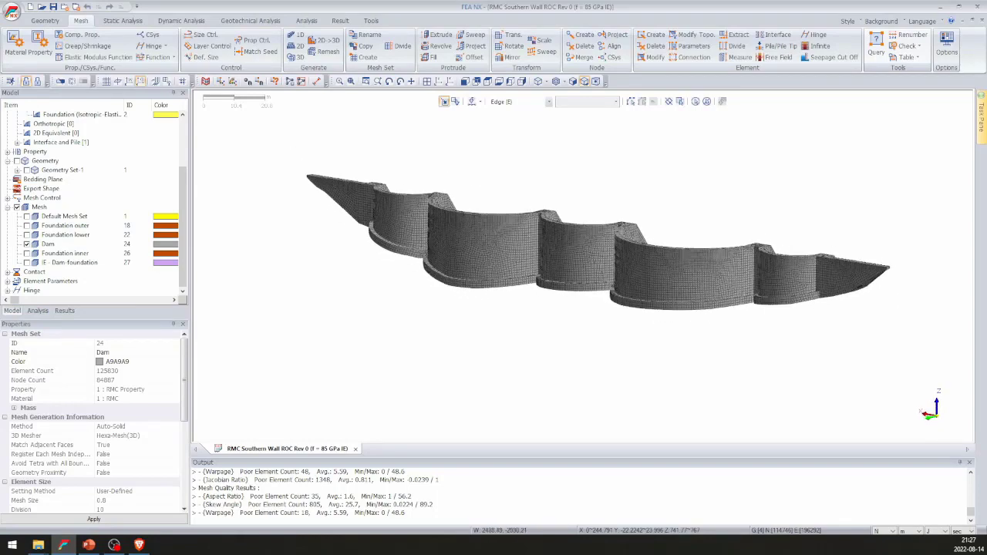
scroll(52, 243, "up", 3)
scroll(54, 241, "down", 3)
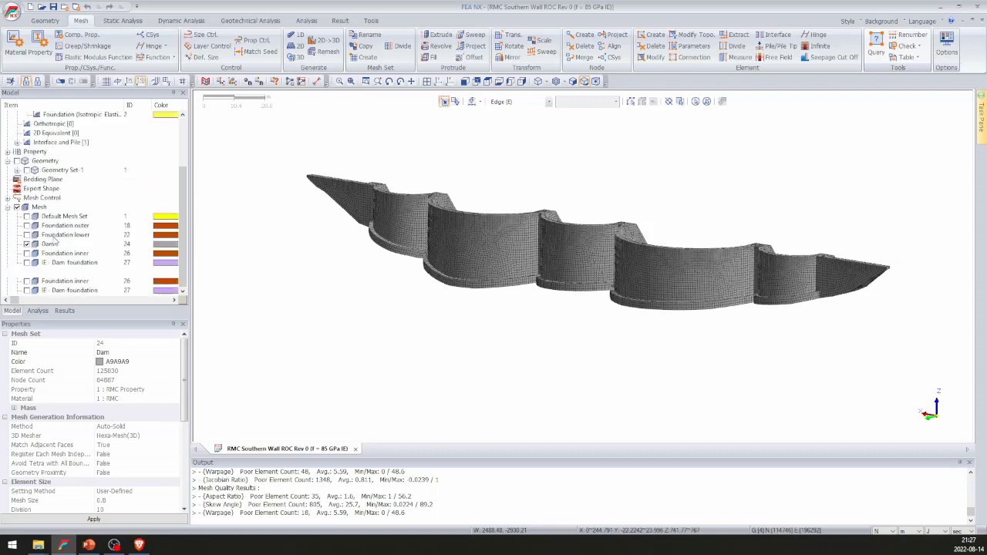
Display the US FSL pressure from the FSL Hydro static load set and inspect how it acts on the dam's arch faces.
left_click(36, 312)
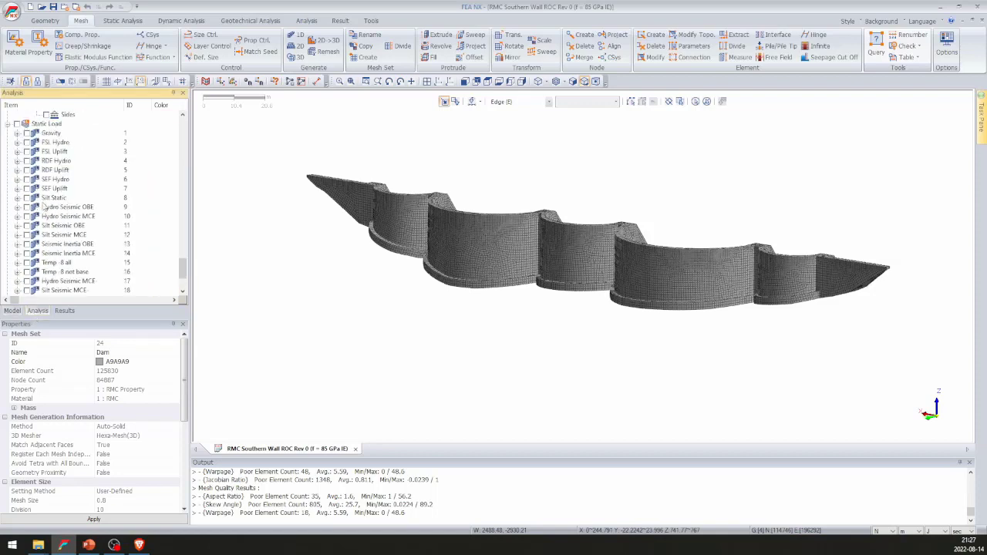
left_click(17, 143)
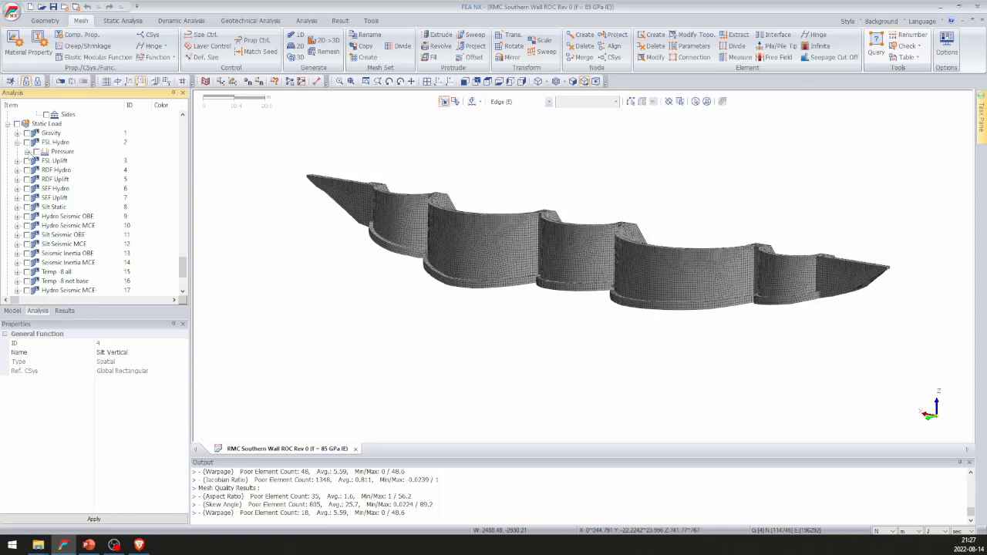
left_click(27, 152)
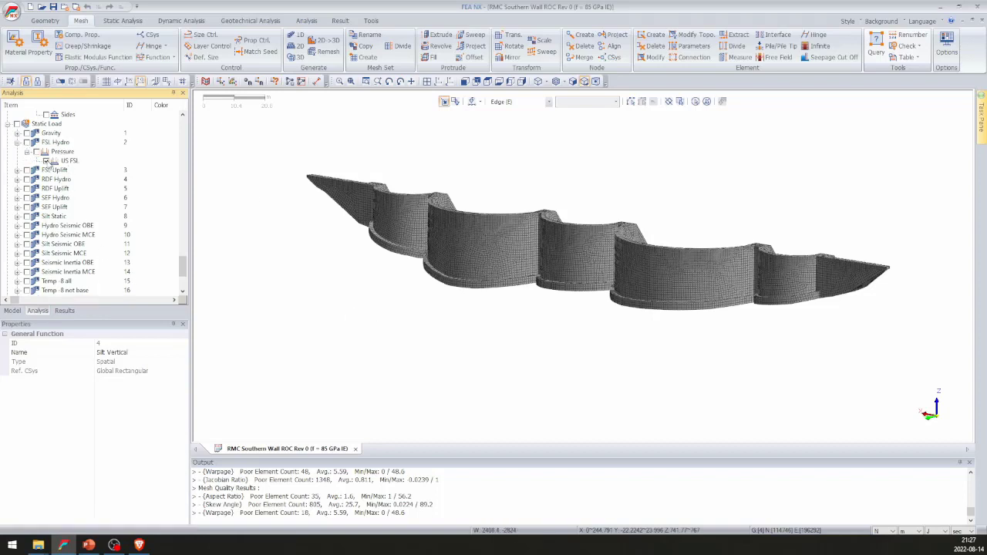
left_click(45, 160)
scroll(587, 340, "up", 2)
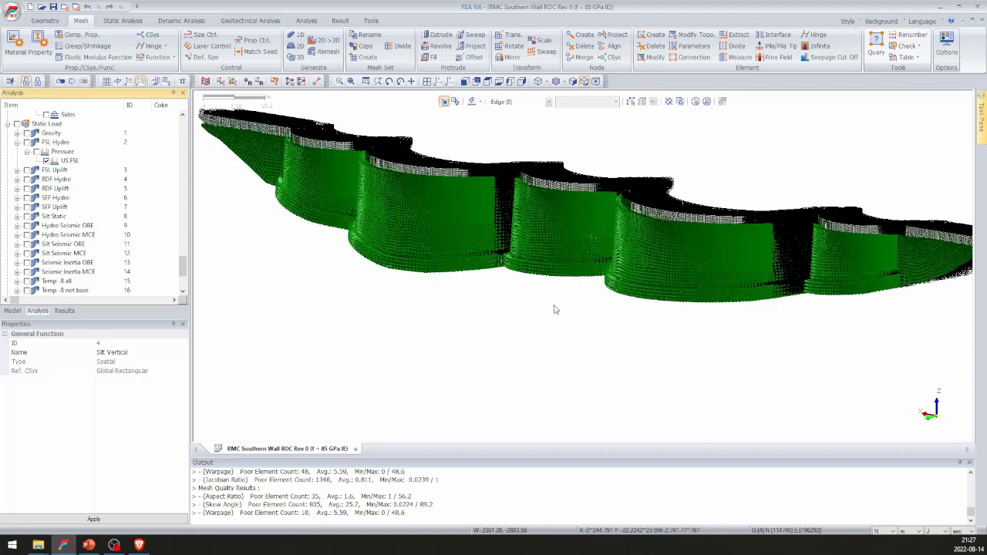
middle_click_drag(555, 308, 549, 341)
scroll(574, 223, "up", 2)
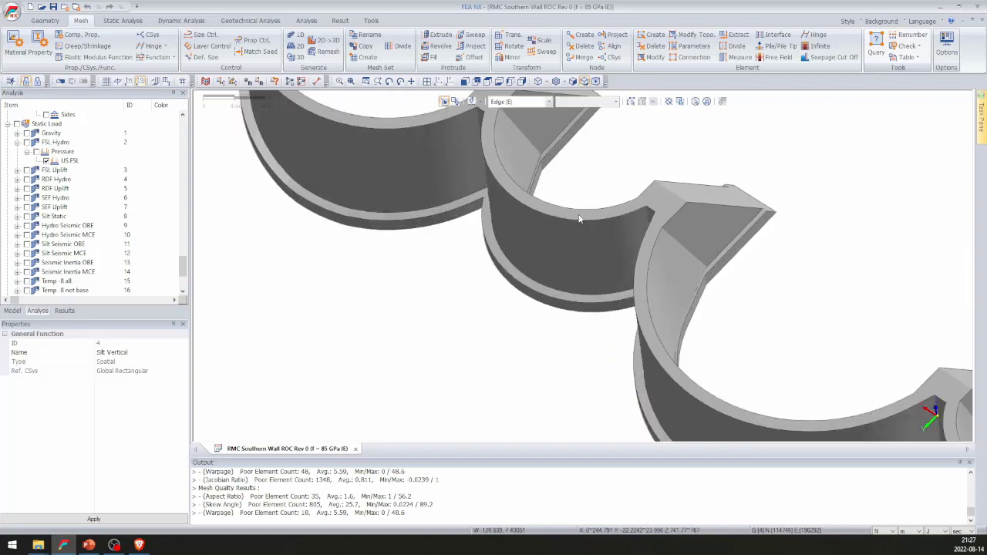
scroll(563, 238, "up", 2)
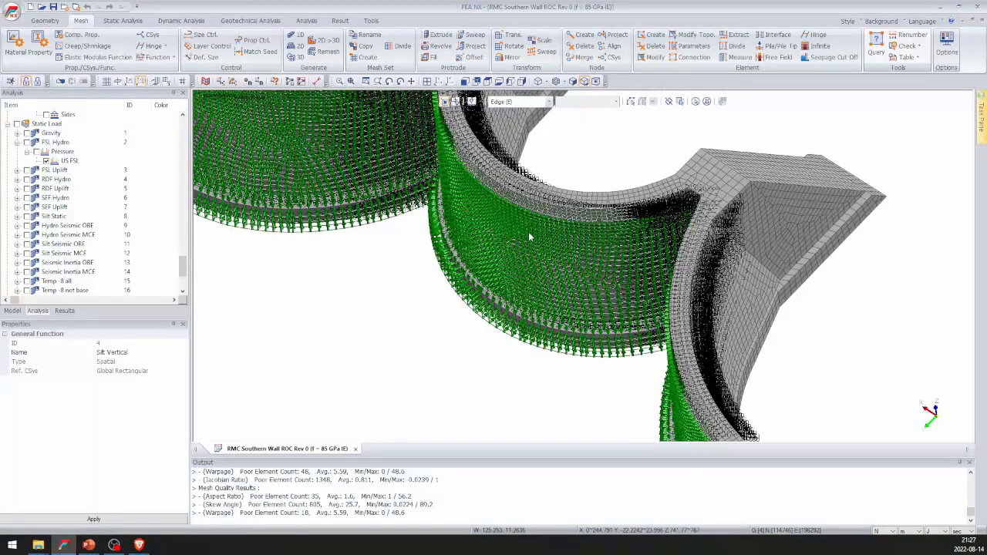
middle_click_drag(528, 232, 639, 165)
scroll(578, 345, "down", 3)
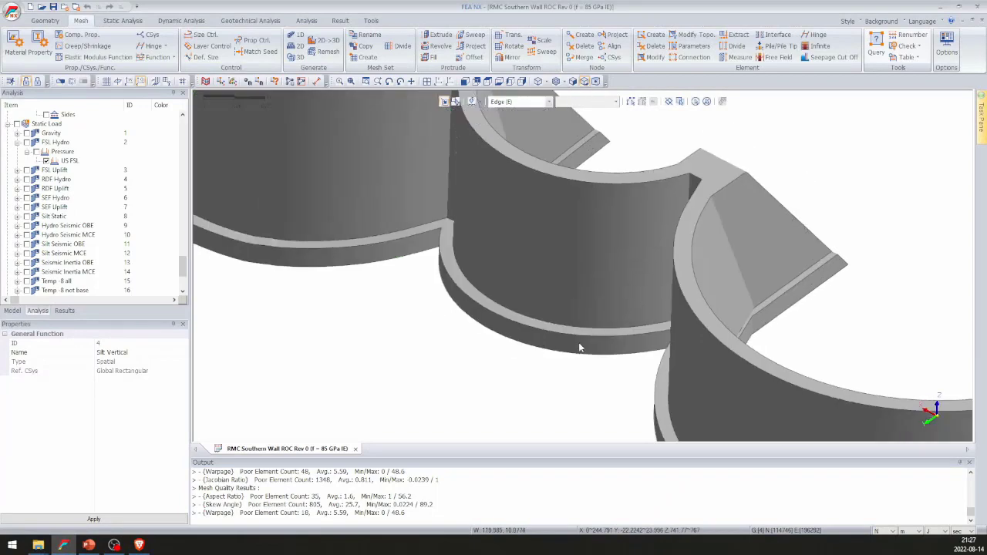
scroll(581, 347, "down", 2)
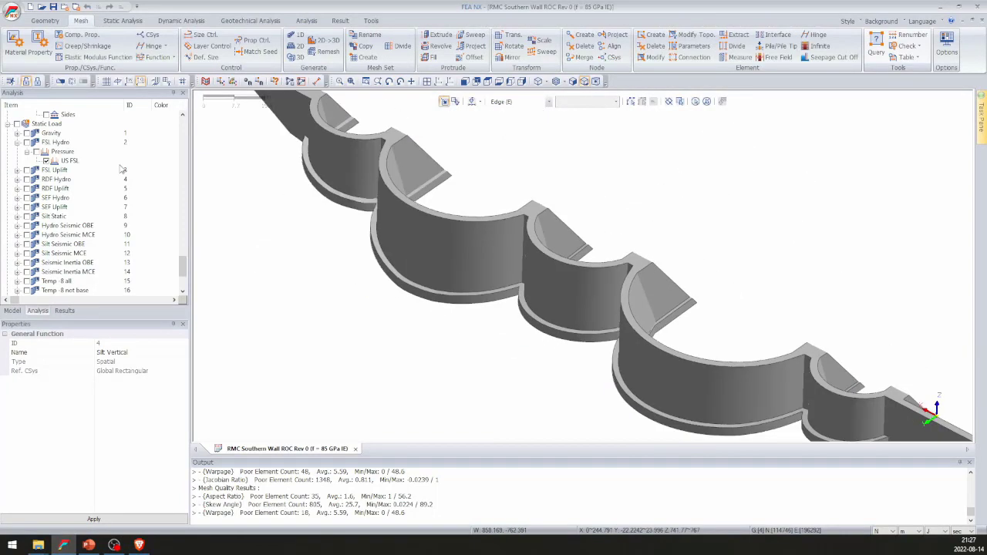
Review the US FSL pressure's definition and its base function options, close it without changes, and look over the loaded dam.
right_click(61, 160)
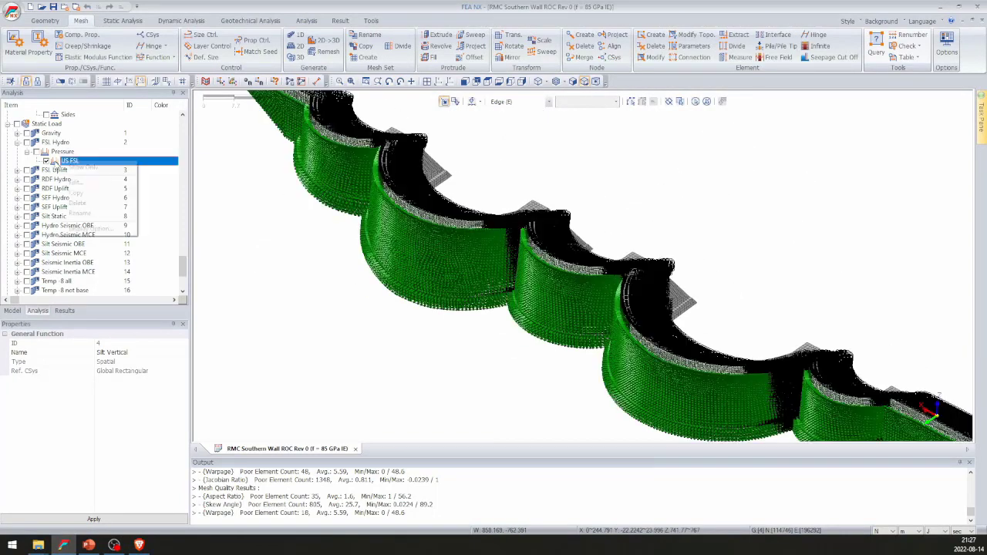
left_click(84, 183)
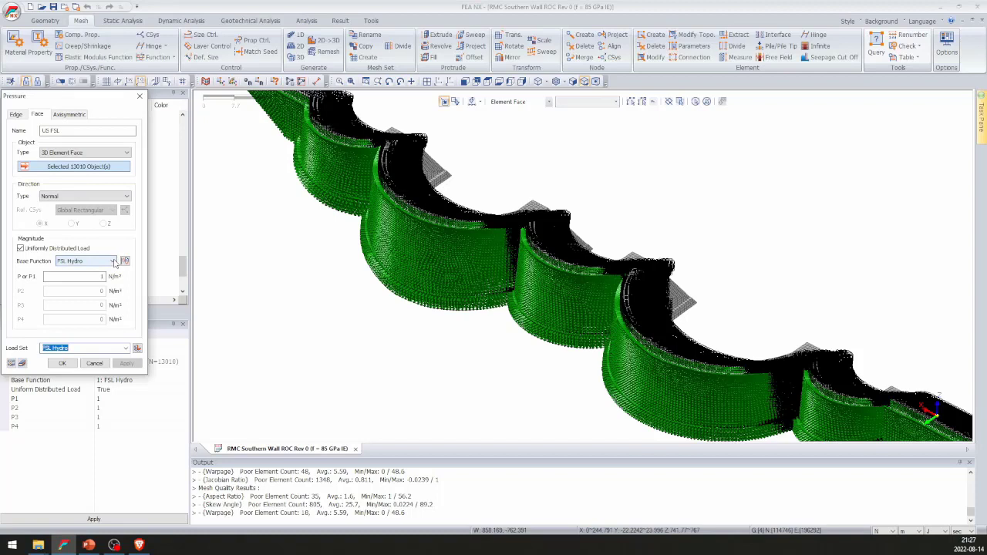
left_click(114, 261)
left_click(118, 245)
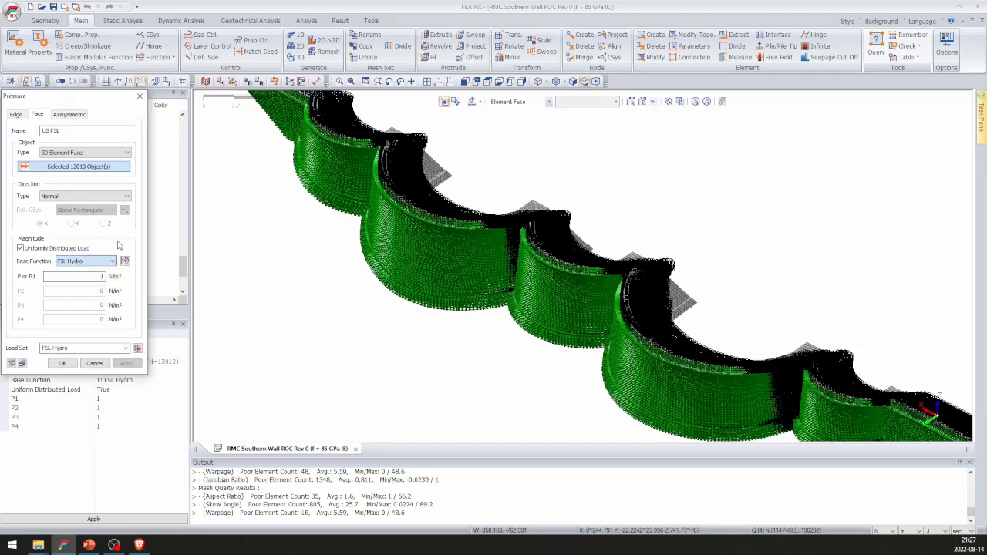
left_click(97, 365)
middle_click_drag(524, 306, 34, 208)
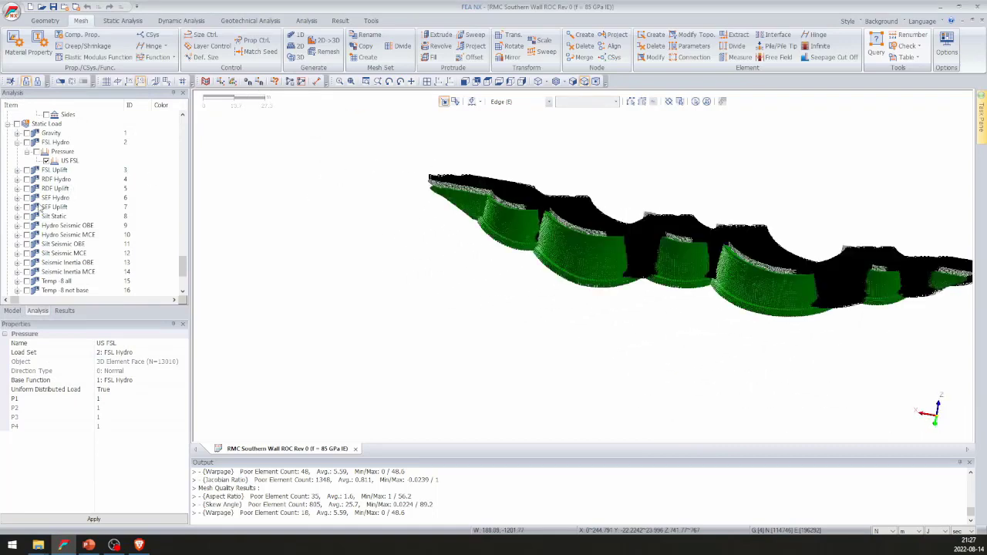
Display the Temp -8 all static load set on the dam and hide the US FSL pressure.
scroll(57, 236, "down", 2)
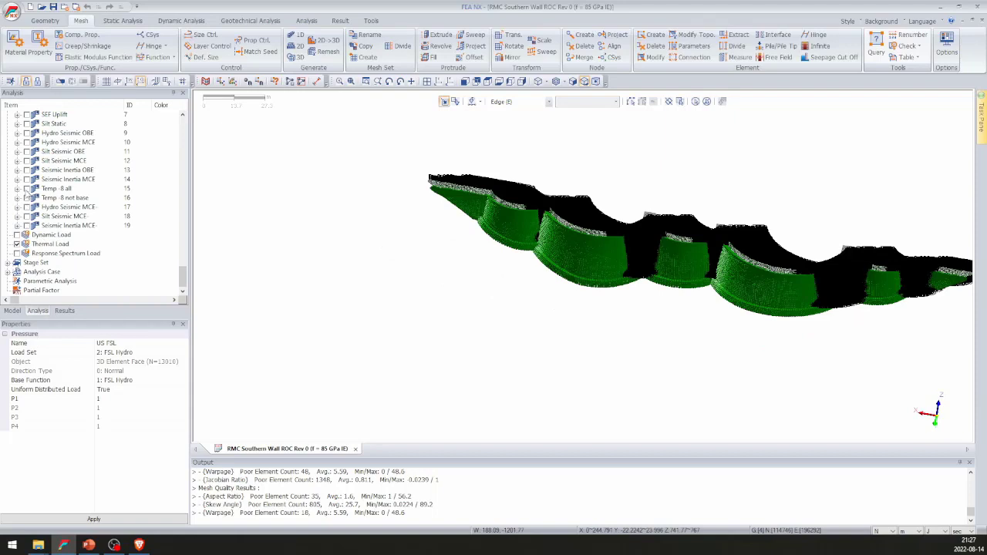
left_click(27, 188)
scroll(46, 190, "up", 3)
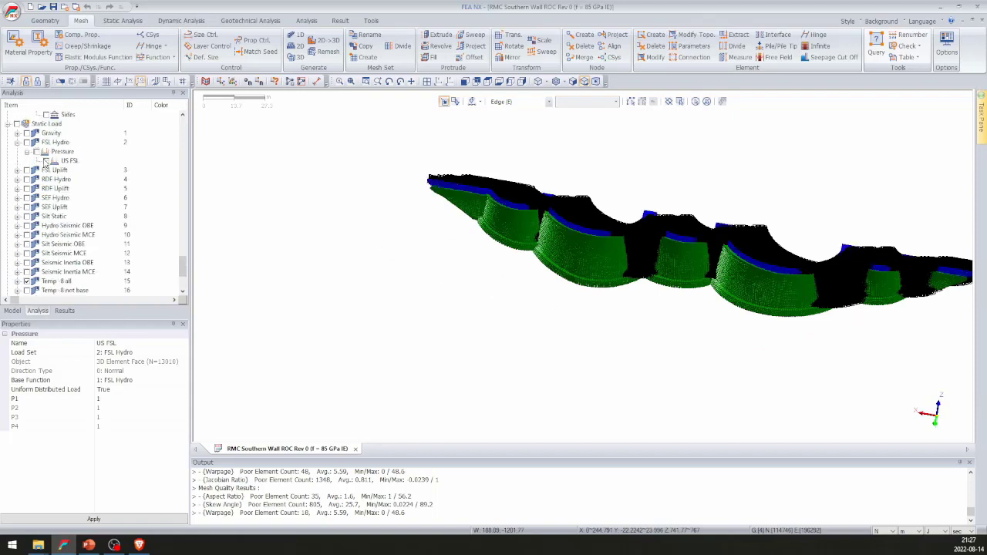
scroll(46, 254, "down", 2)
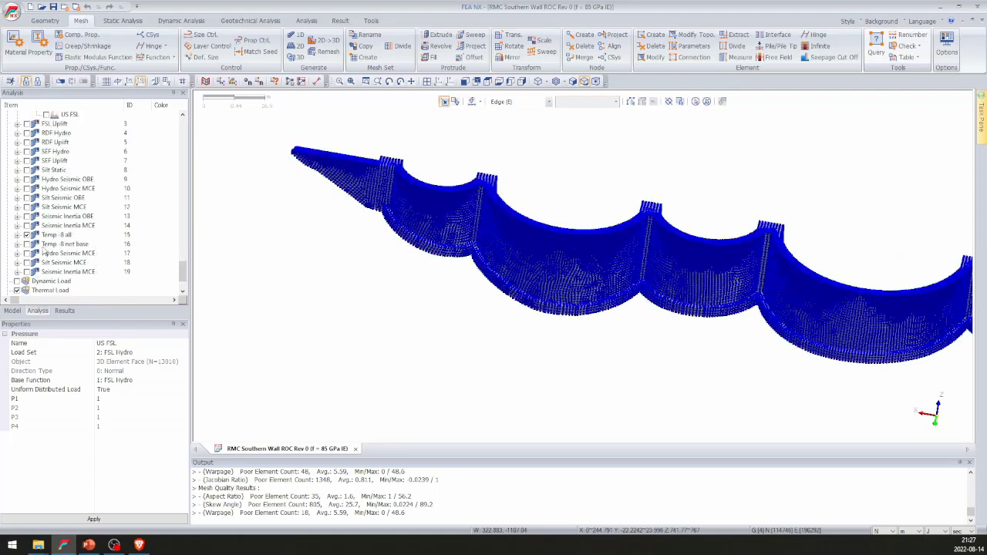
Review the definition of the -8 deg temperature load in Temp -8 all, inspect its coverage of the dam arches, and hide it.
left_click(17, 234)
left_click(26, 243)
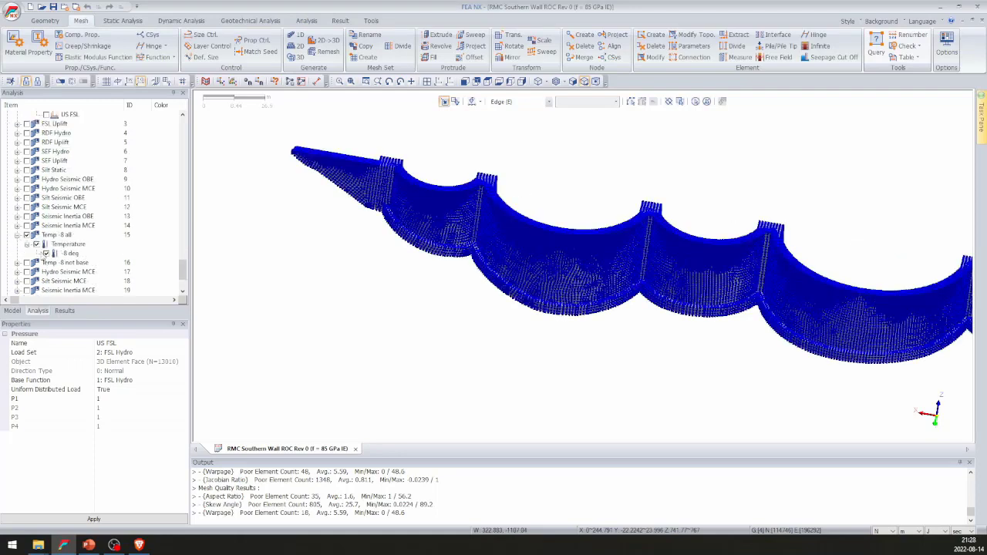
right_click(73, 256)
left_click(92, 274)
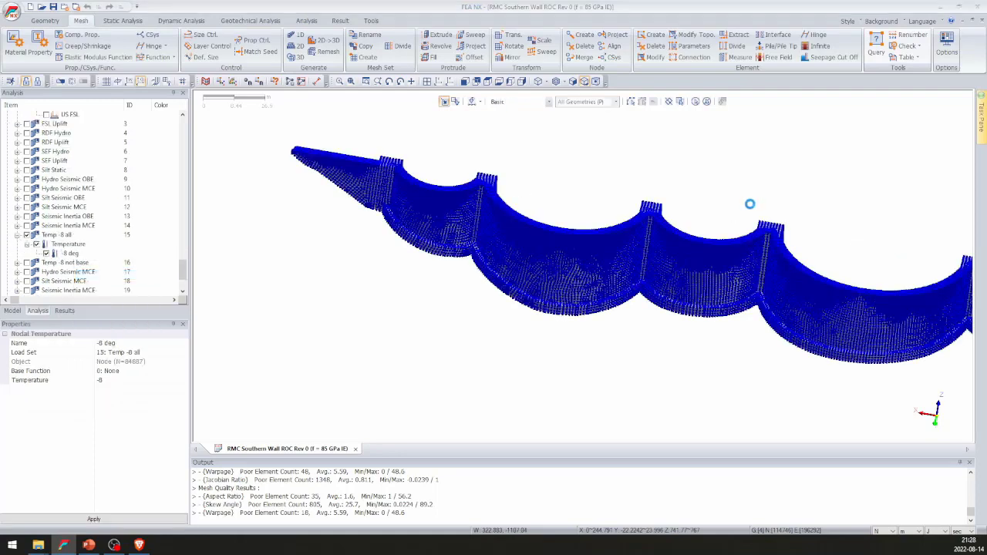
left_click(94, 251)
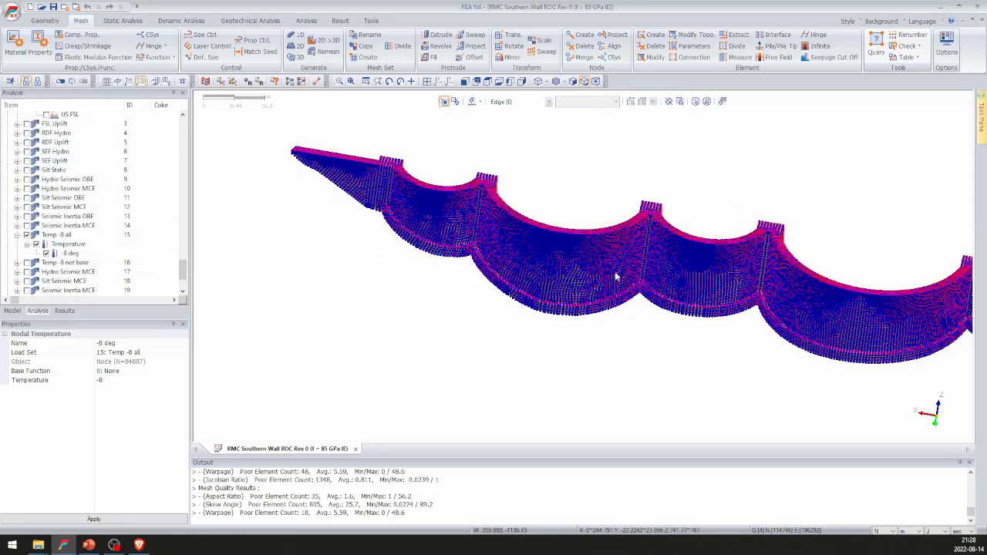
middle_click_drag(675, 263, 414, 258)
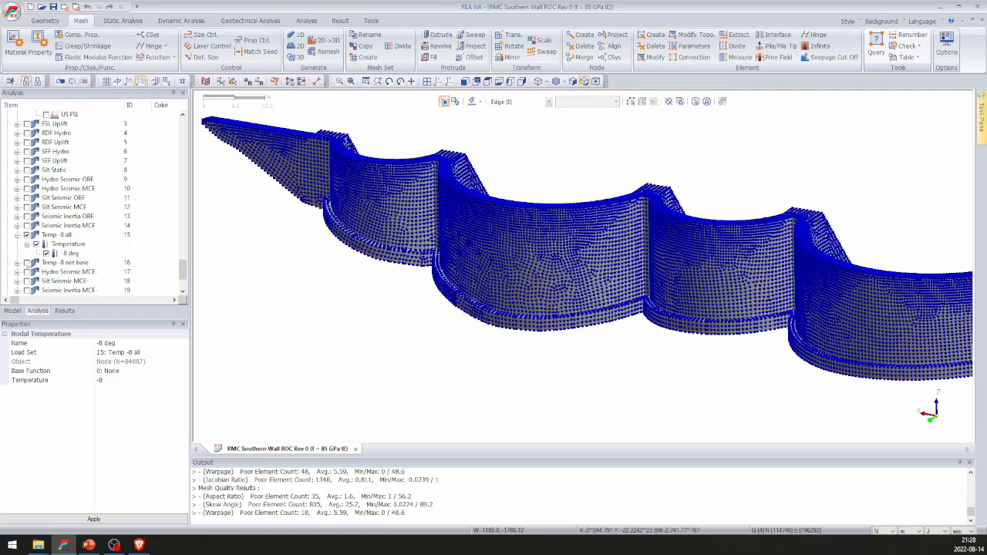
scroll(529, 249, "down", 8)
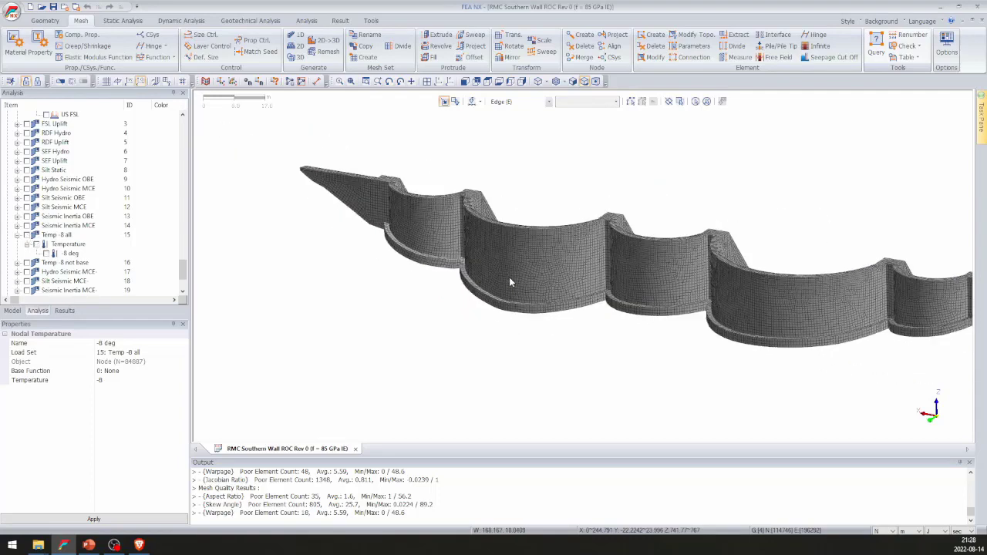
Collapse the Function group and expand Analysis Case to list the defined analyses.
scroll(91, 202, "up", 5)
scroll(90, 203, "up", 5)
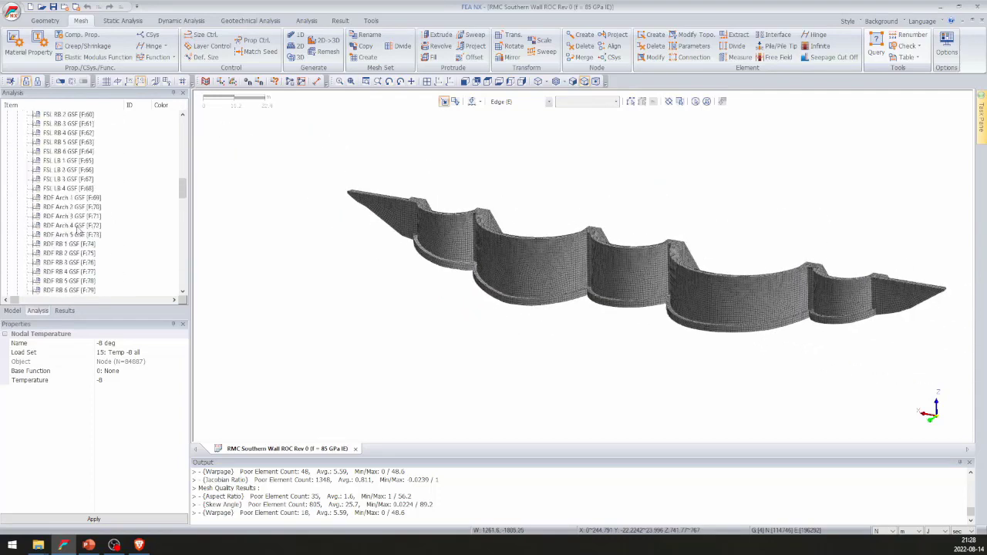
scroll(73, 229, "up", 10)
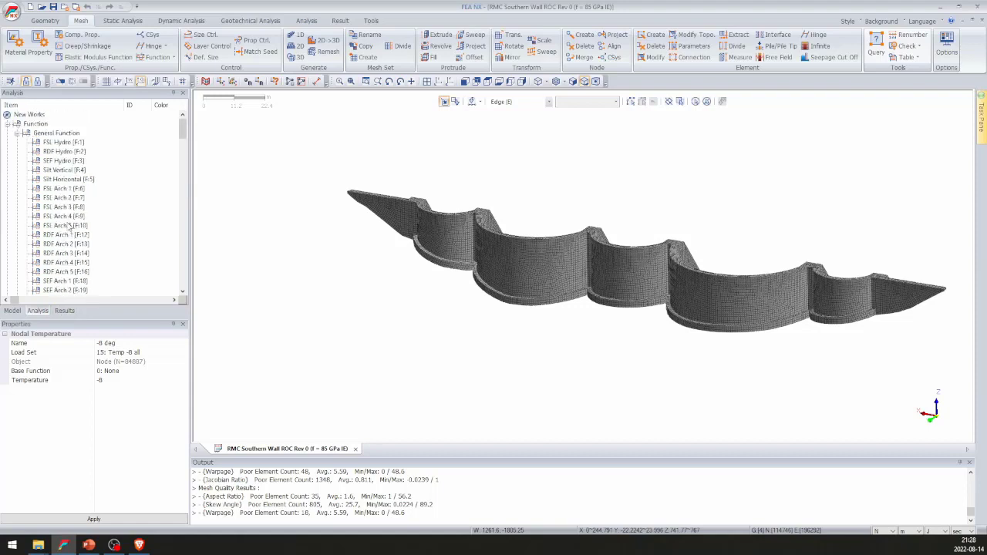
left_click(16, 124)
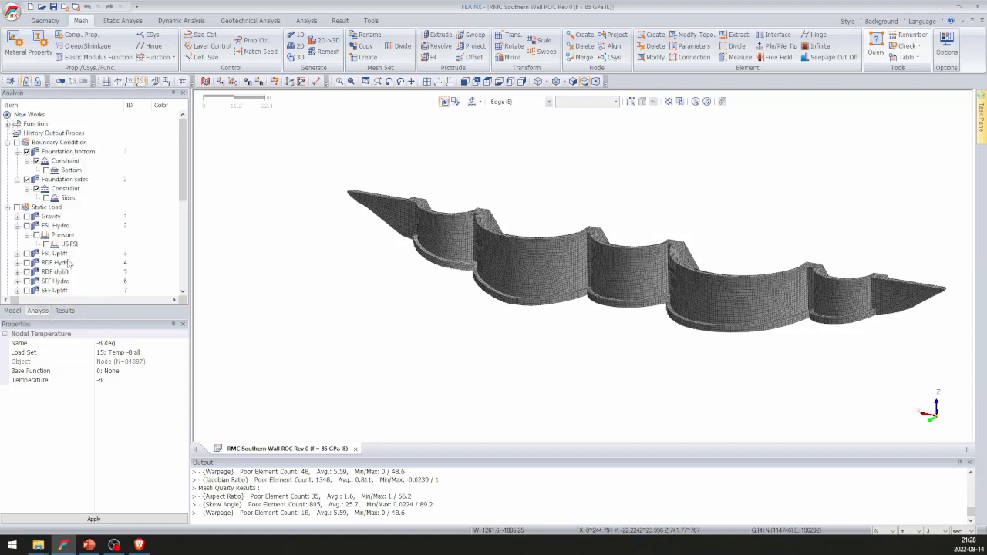
scroll(71, 245, "down", 7)
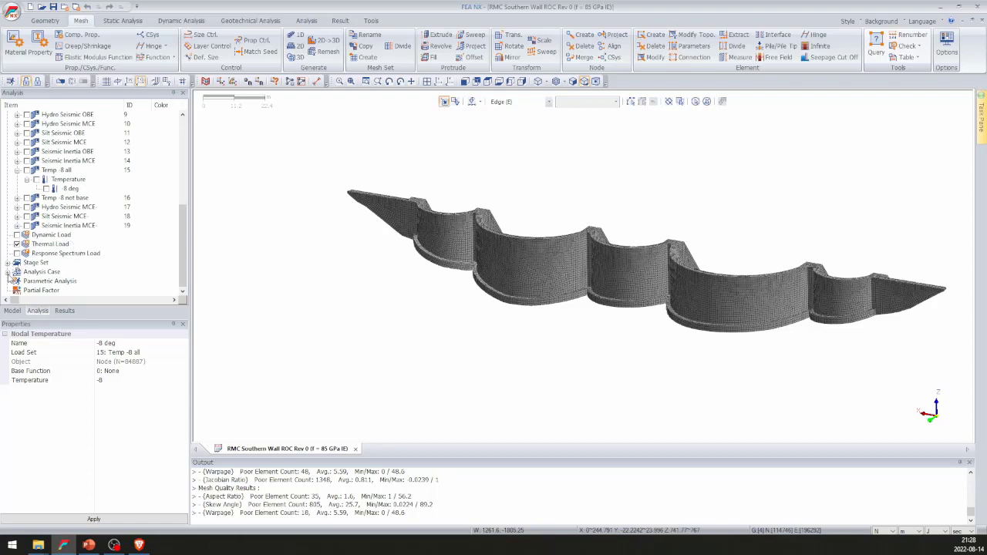
left_click(7, 272)
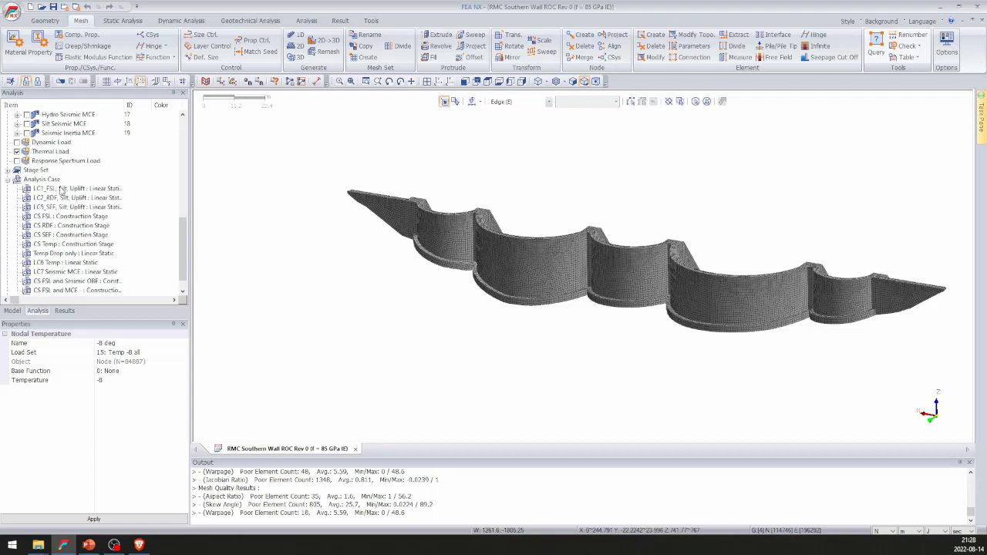
Open the CS FSL construction stage analysis case for viewing and close it without changes.
right_click(69, 220)
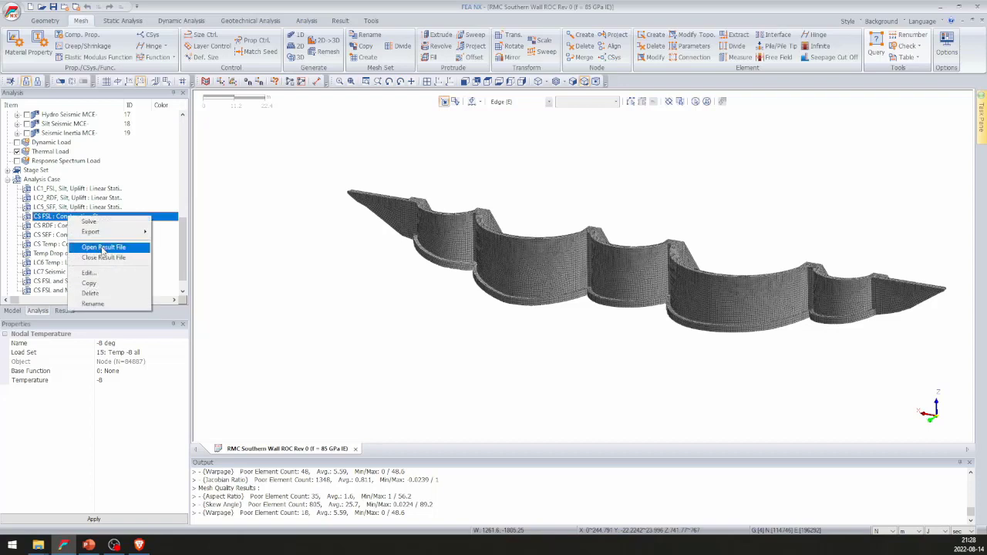
left_click(108, 274)
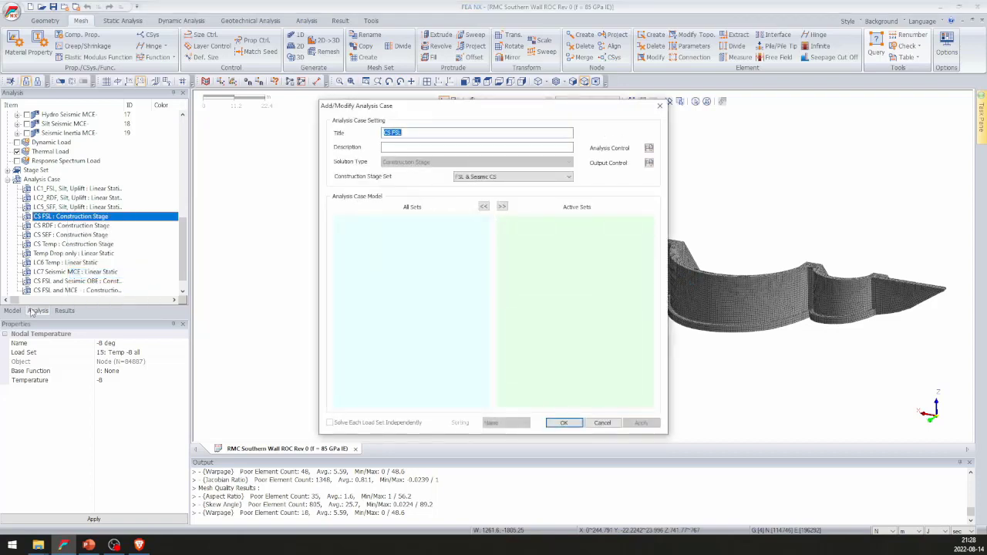
left_click(601, 423)
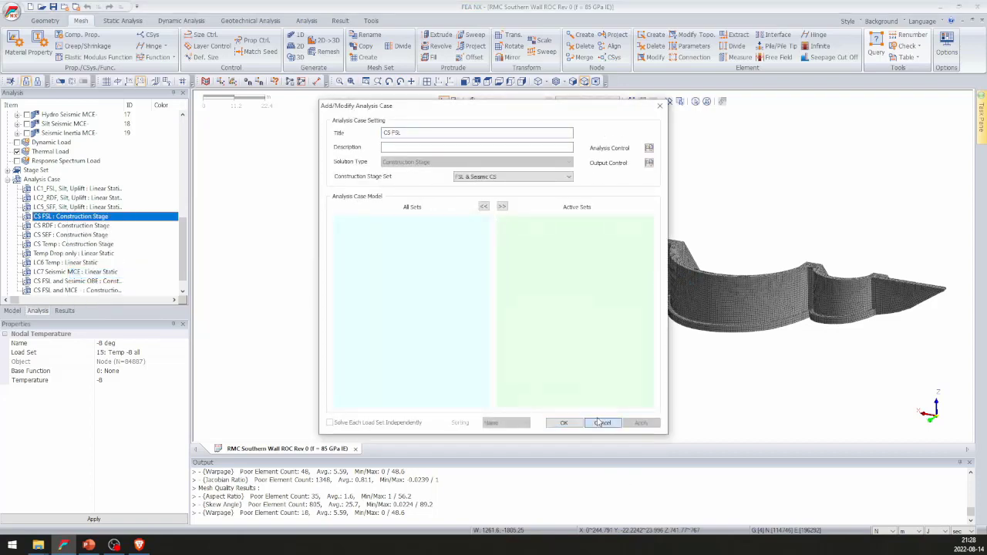
Show all mesh sets again and view the whole dam and foundation block from the Analysis tree.
left_click(12, 310)
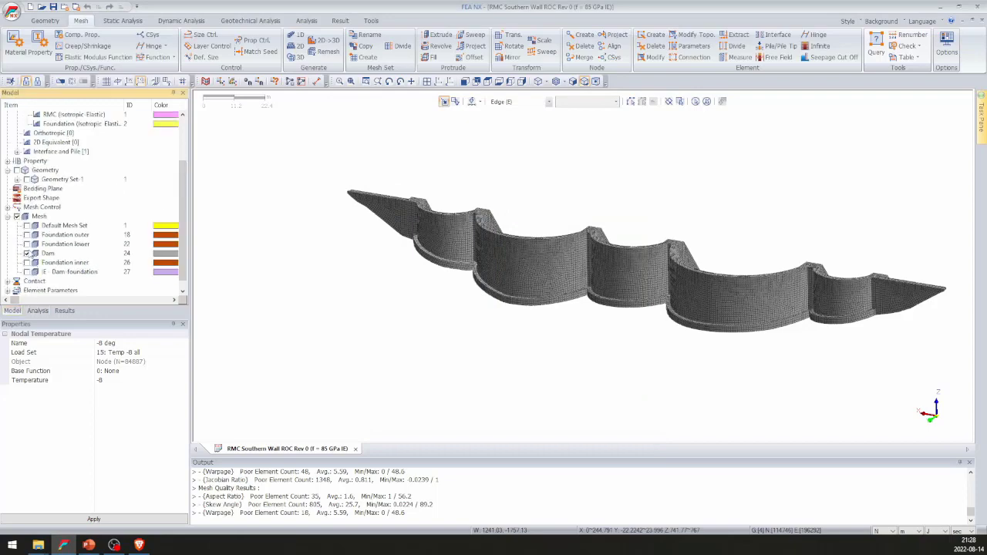
left_click(17, 216)
left_click(38, 310)
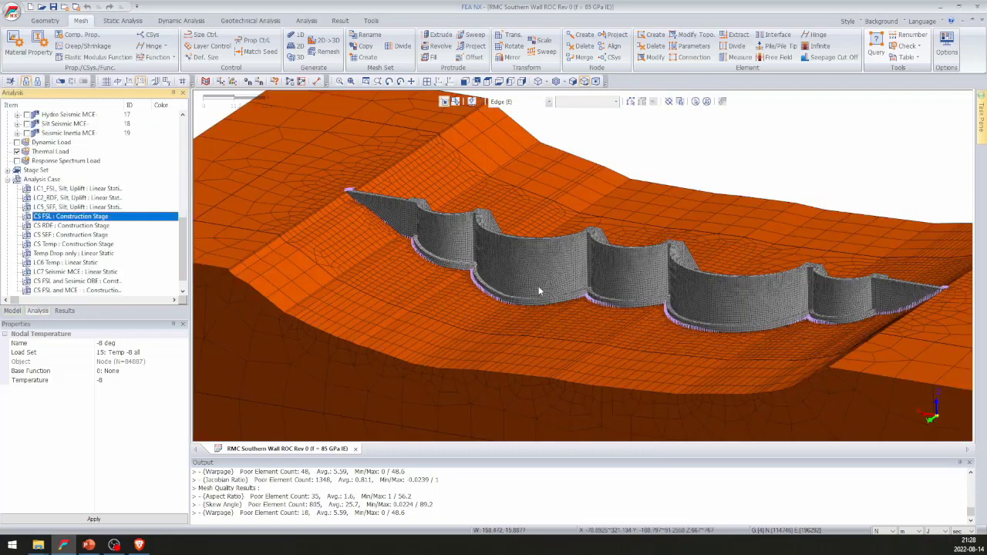
scroll(546, 271, "down", 5)
middle_click_drag(557, 313, 620, 291)
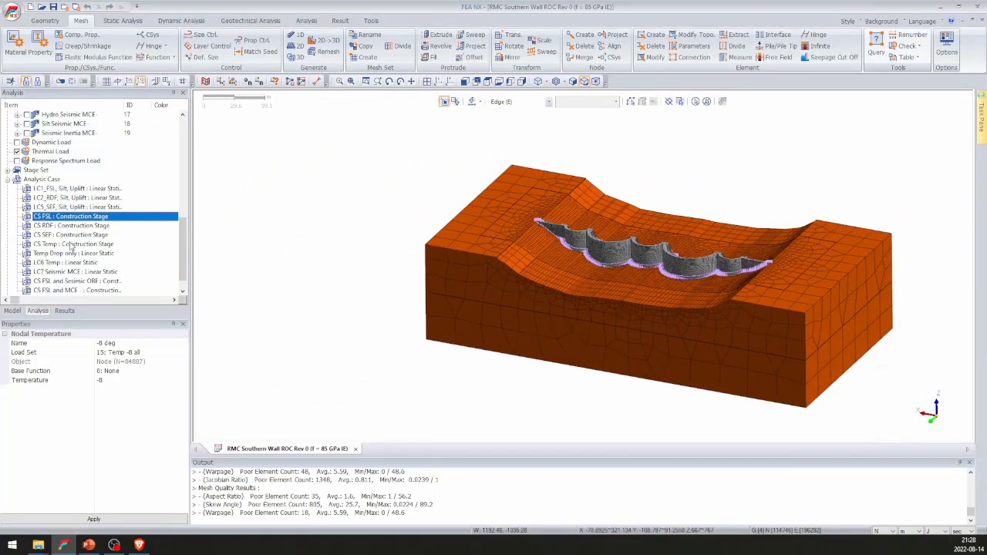
Review the CS FSL case's construction stage set beside the full model and cancel without changes.
right_click(55, 220)
left_click(72, 273)
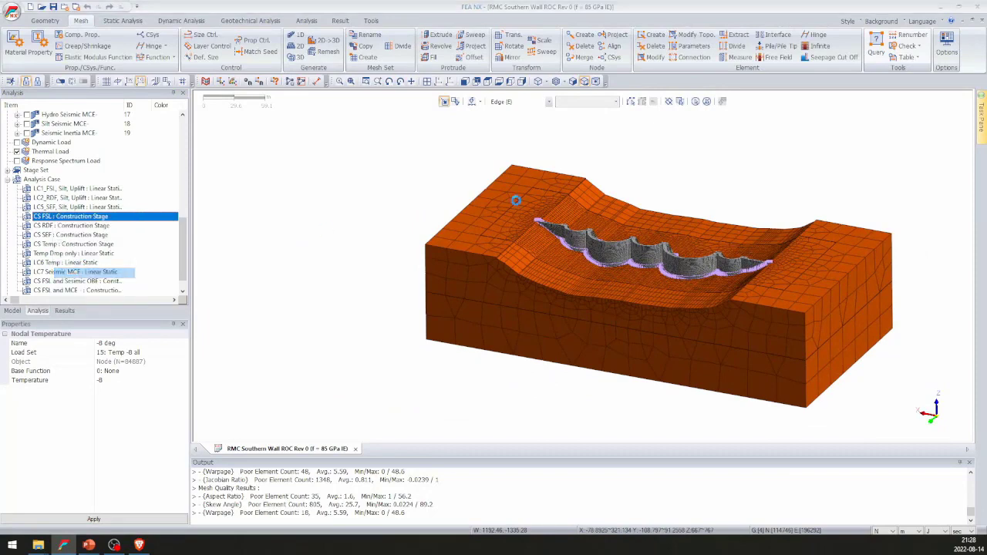
left_click_drag(367, 104, 205, 76)
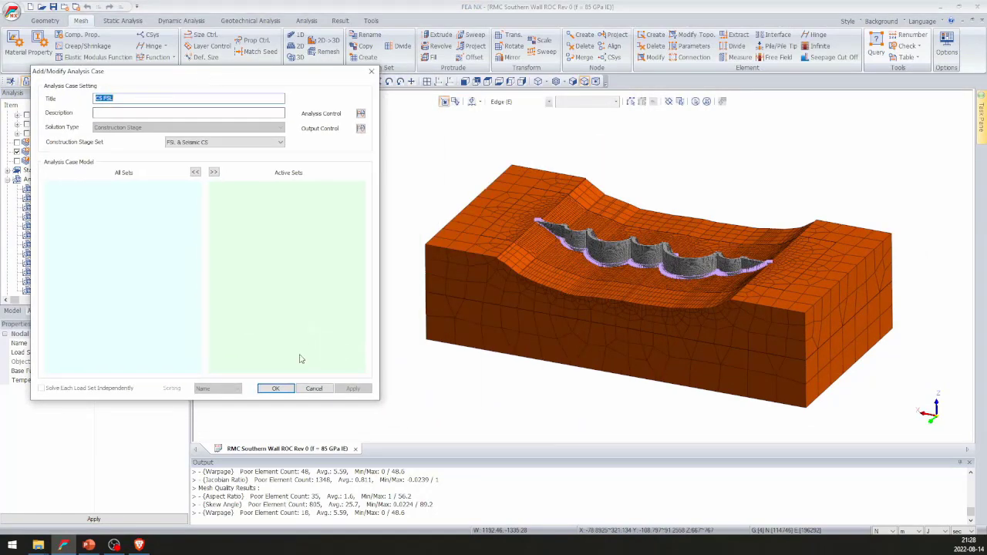
left_click(314, 388)
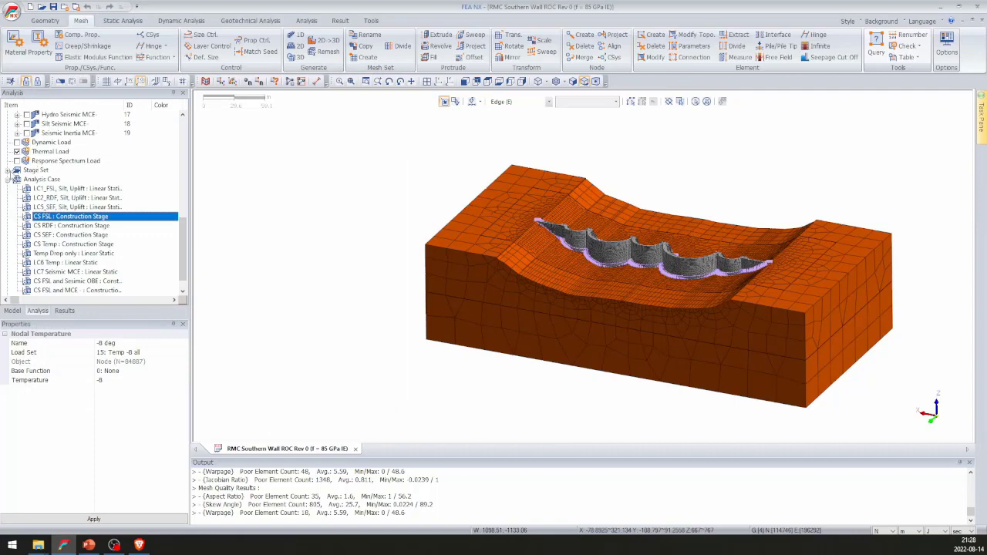
Expand the FSL & Seismic CS stage set and open its Foundation stage definition with the model visible alongside.
left_click(8, 170)
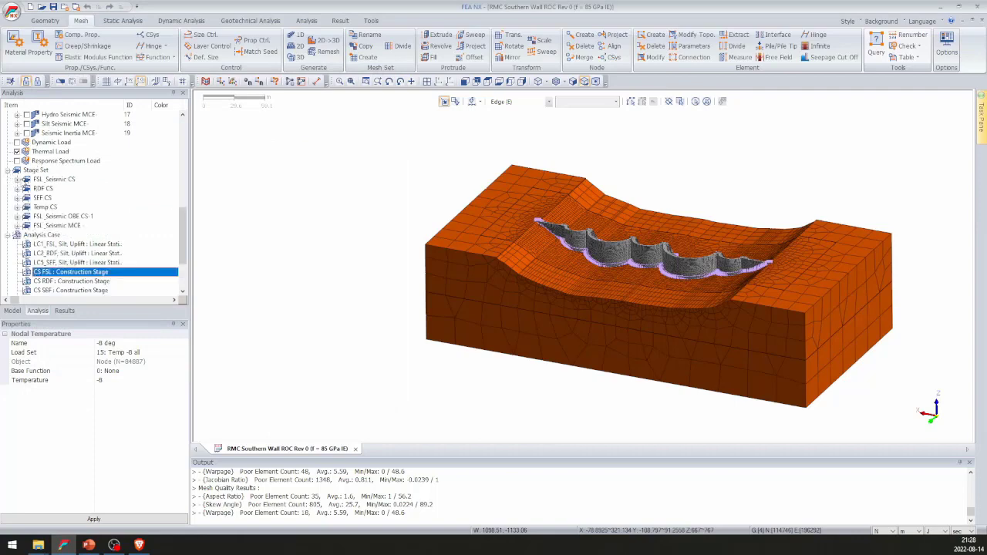
left_click(17, 179)
double_click(64, 189)
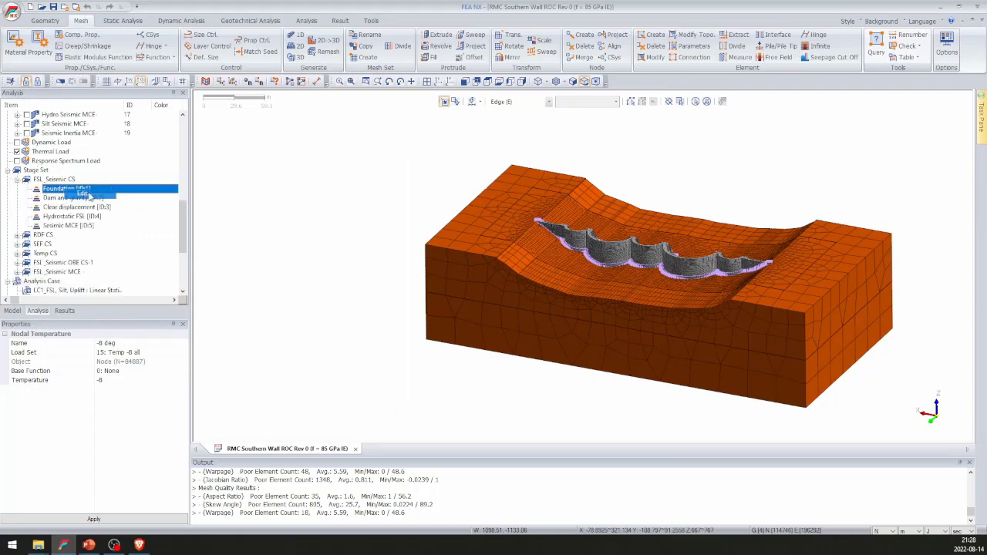
middle_click_drag(571, 267, 627, 256)
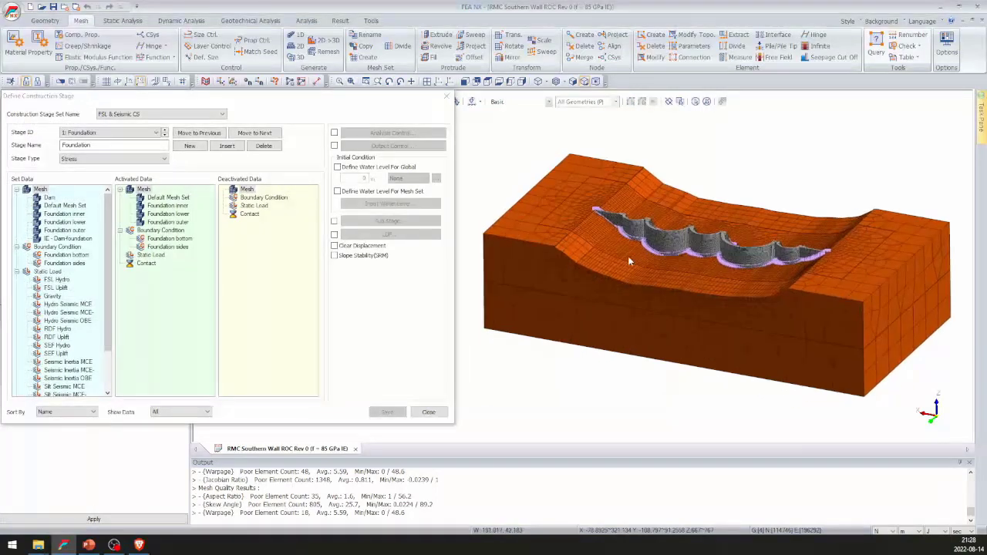
left_click_drag(235, 98, 246, 77)
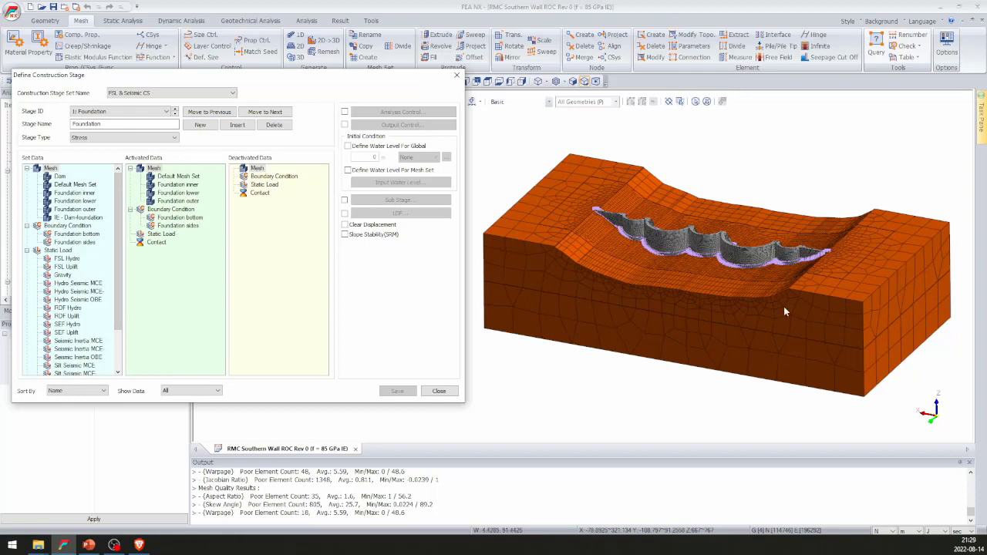
middle_click_drag(784, 306, 777, 309)
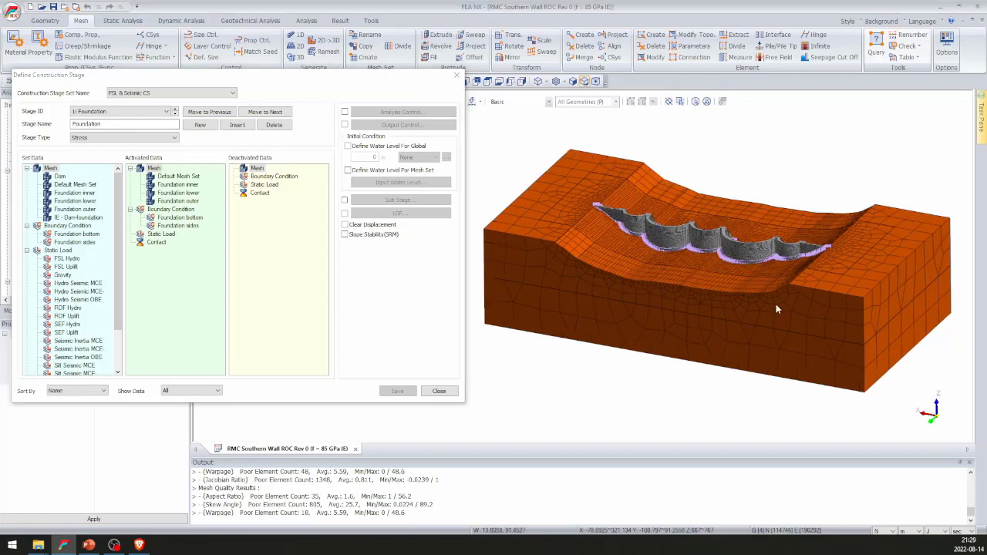
Set the Dam and gravity stage to show only activated data, and save it while returning to the Foundation stage.
left_click(164, 112)
left_click(148, 127)
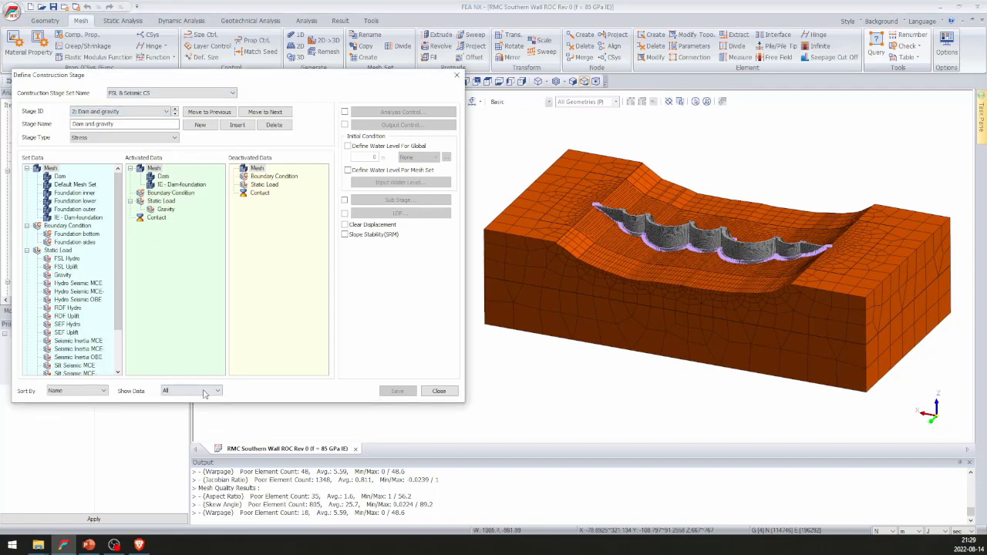
left_click(202, 392)
left_click(188, 407)
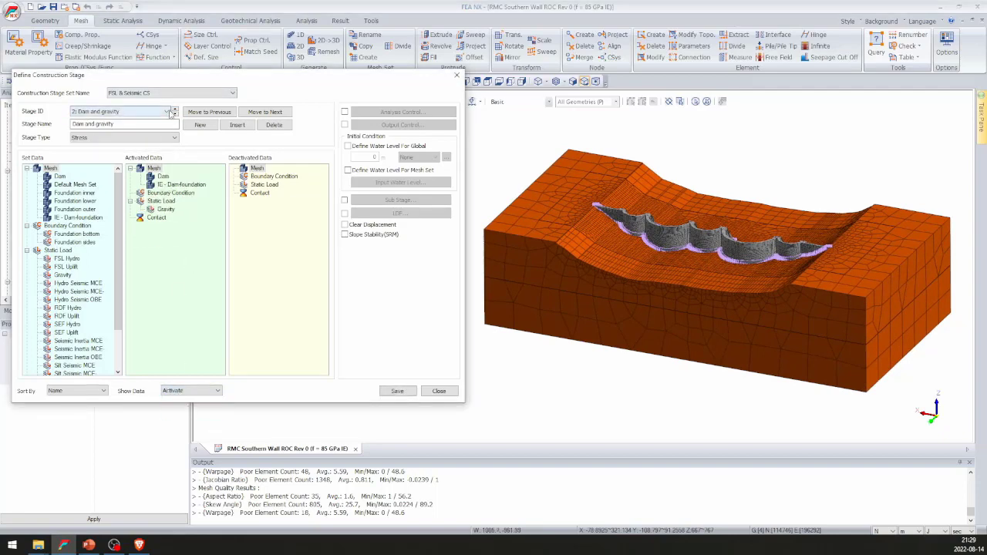
left_click(176, 115)
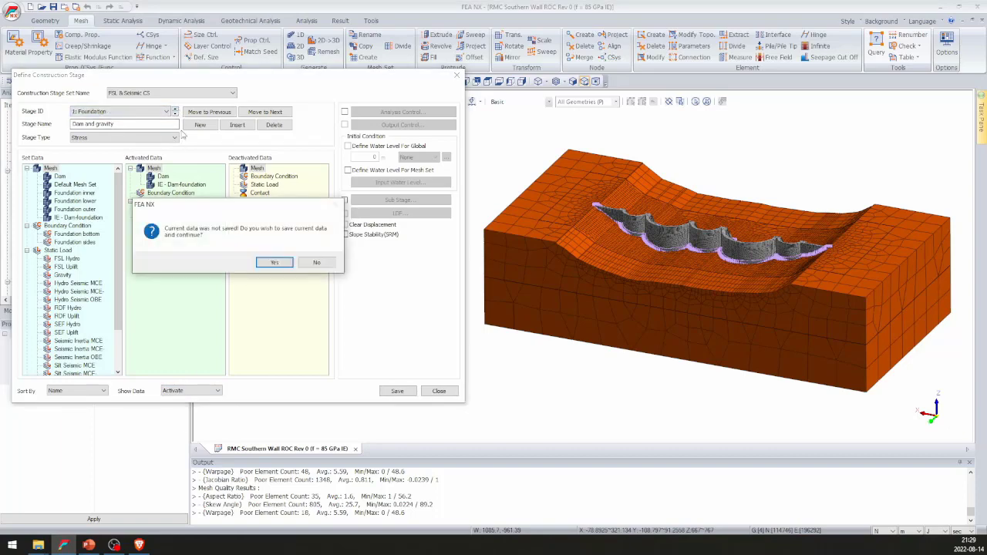
left_click(274, 263)
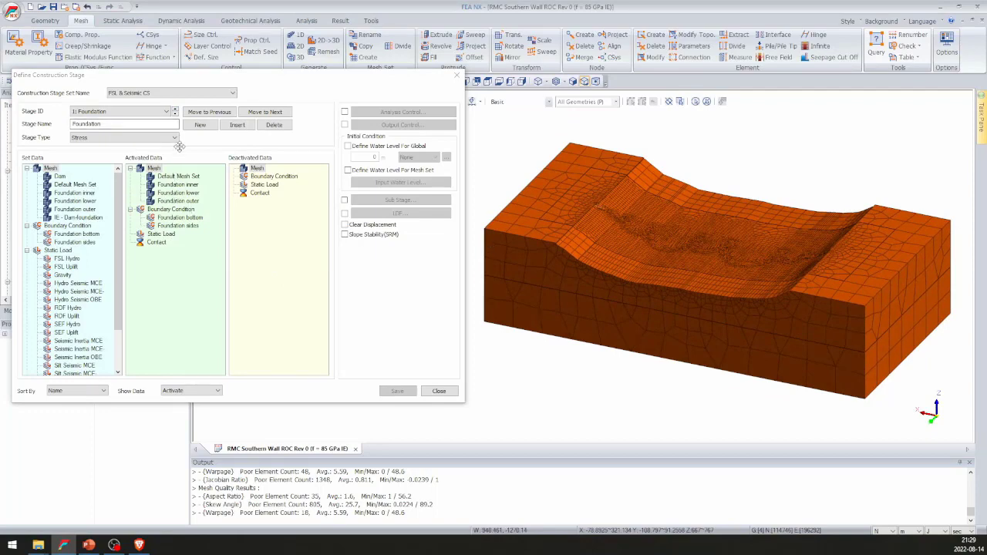
Review the Dam and gravity, Clear displacement, Hydrostatic FSL and Seismic MCE stages in order, and close the stage definition.
left_click(175, 114)
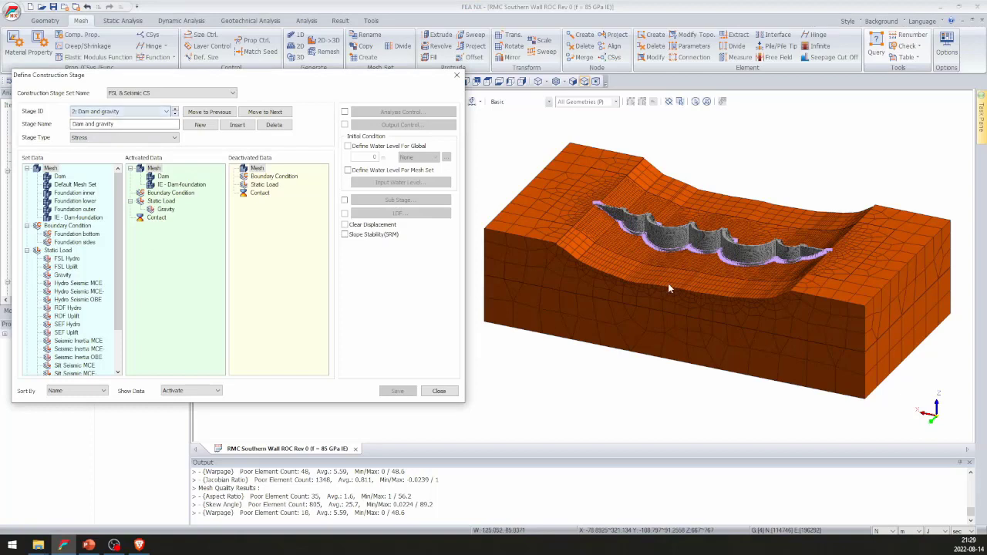
left_click(176, 113)
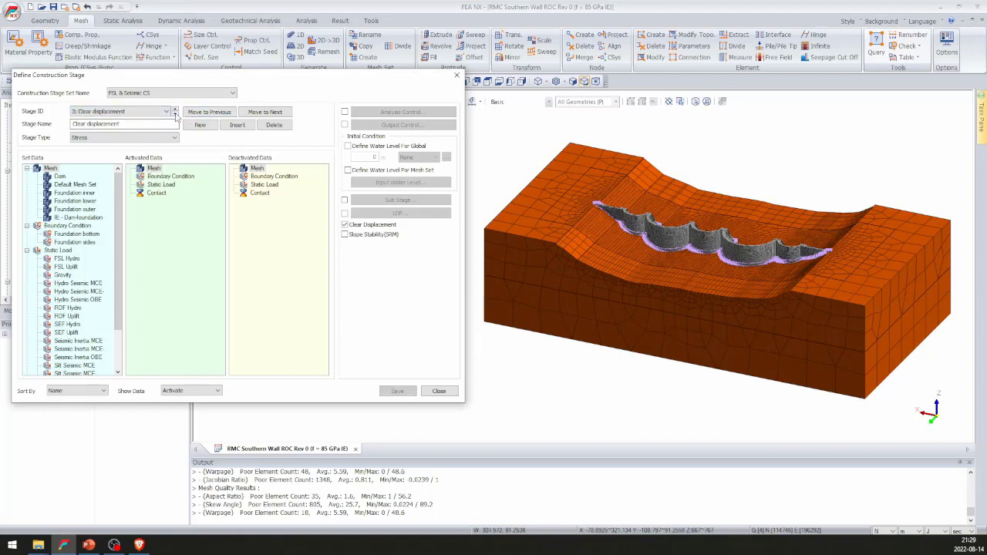
left_click(176, 114)
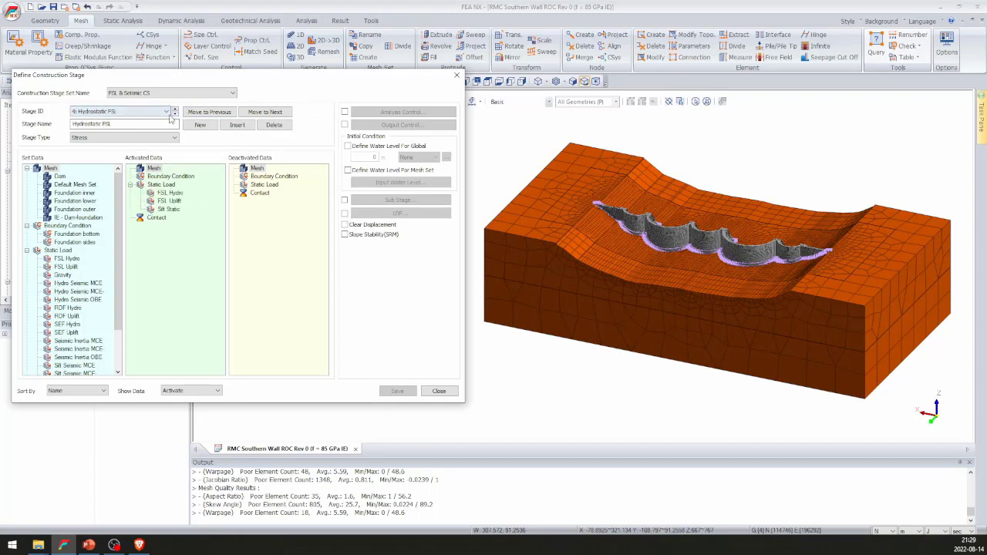
left_click(176, 114)
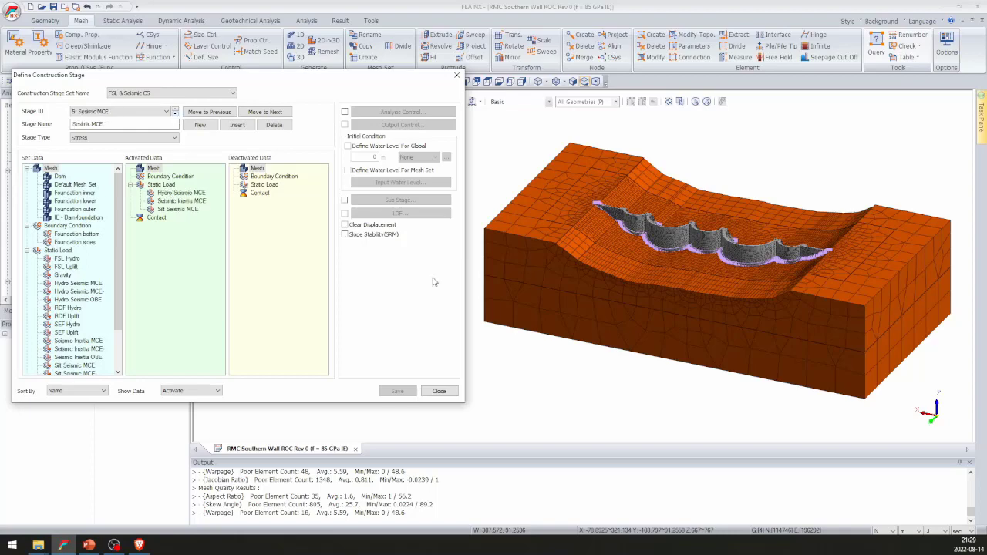
left_click(439, 391)
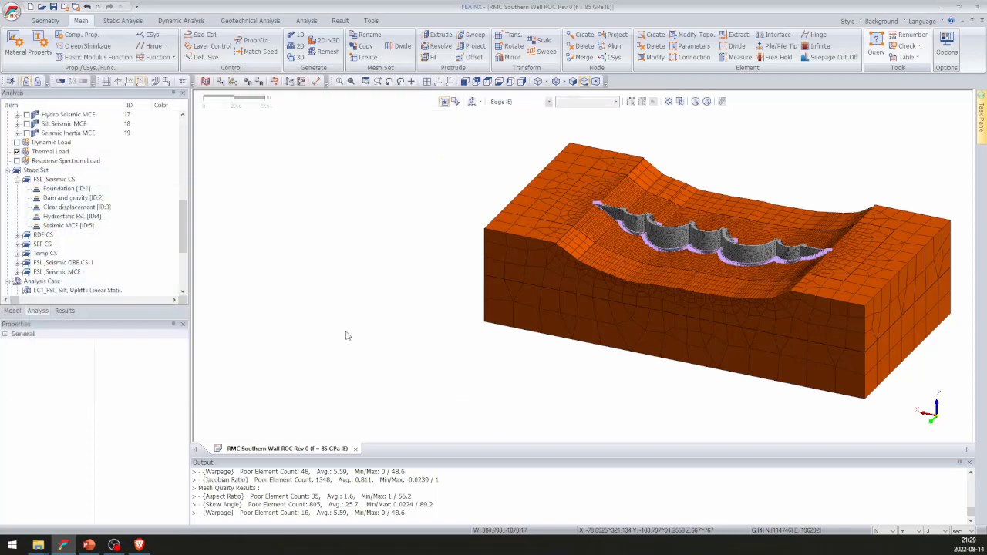
Switch to the PowerPoint presentation and show the Analysis Model Walkthrough slide in a maximized reading view.
left_click(959, 6)
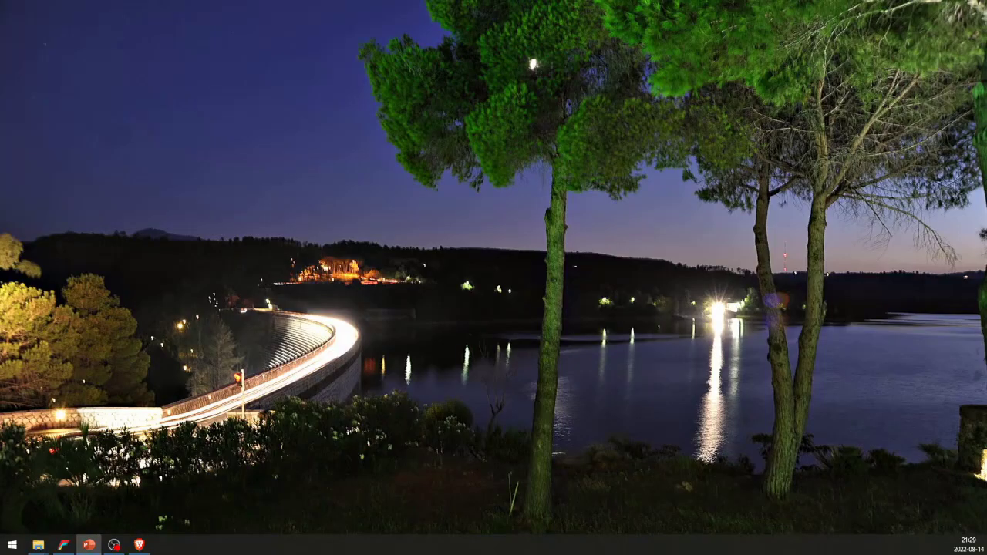
left_click_drag(0, 69, 502, 68)
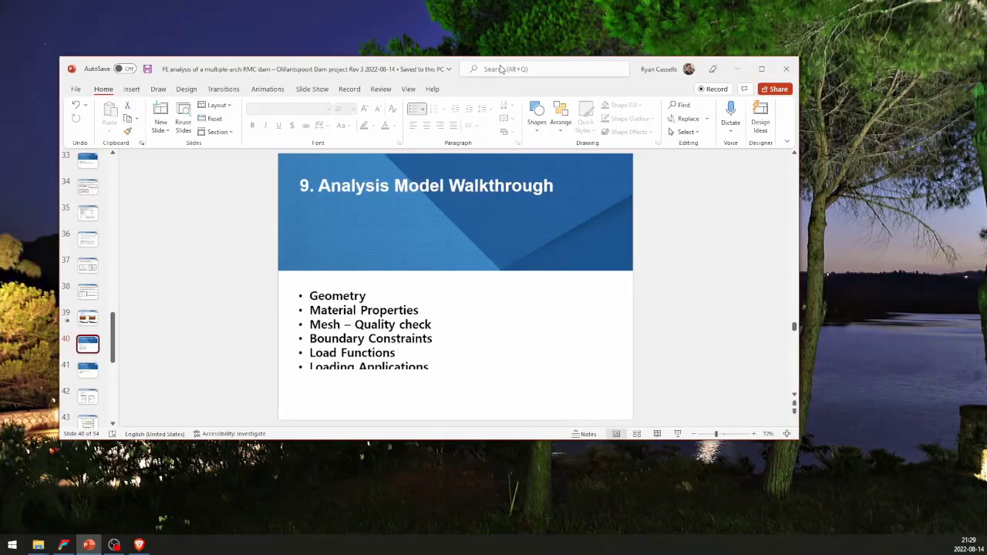
left_click(759, 71)
left_click(852, 529)
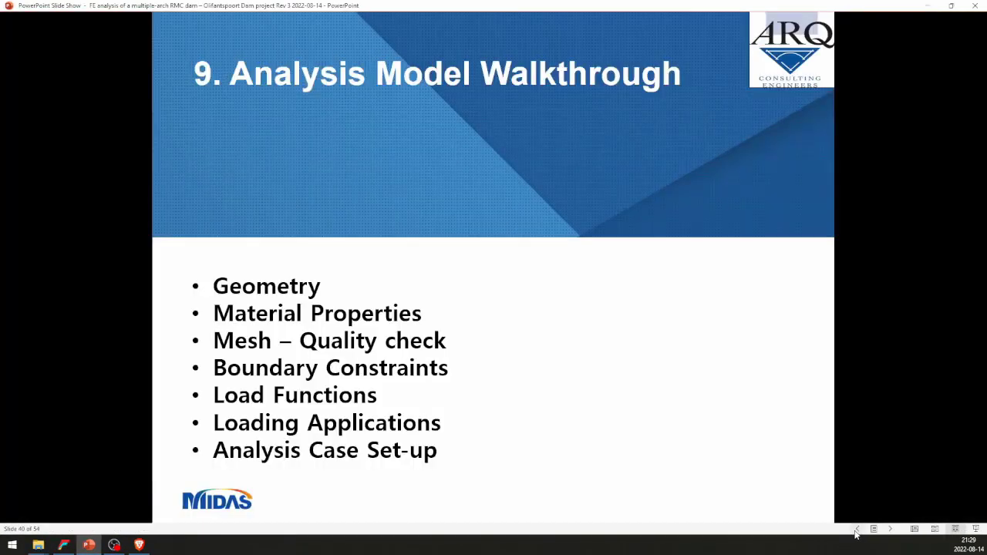